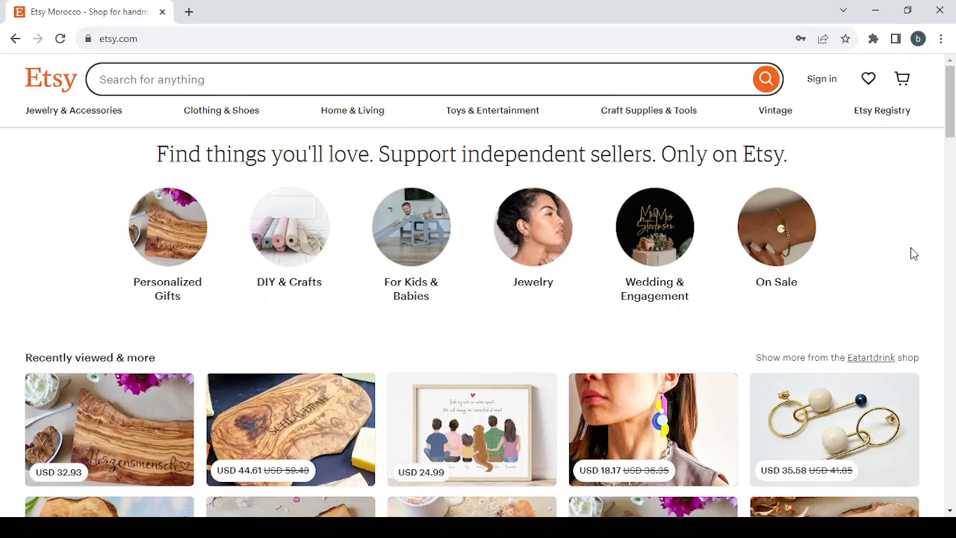
# Look through the Etsy home page's recently viewed items, recommendations and popular gift categories.
pyautogui.scroll(-6, 913, 254)
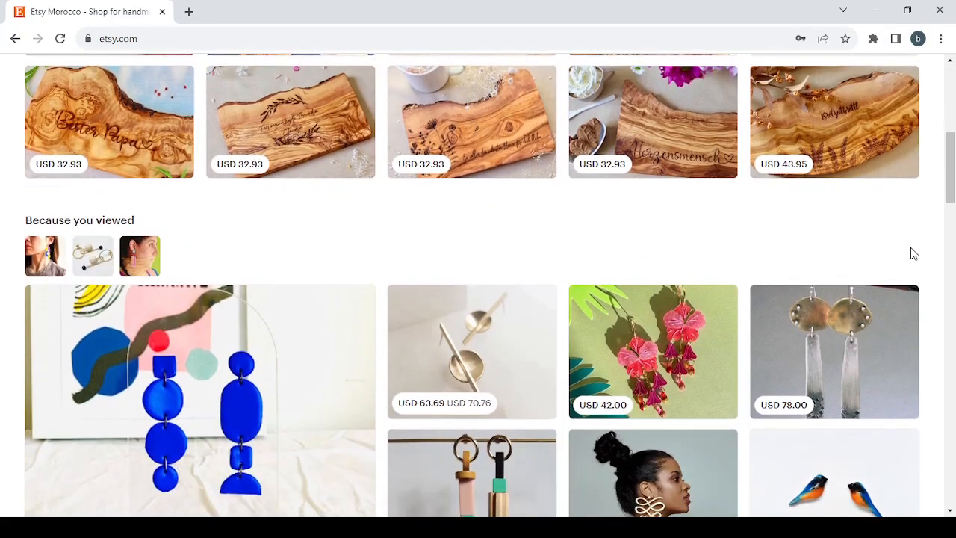
pyautogui.scroll(3, 913, 254)
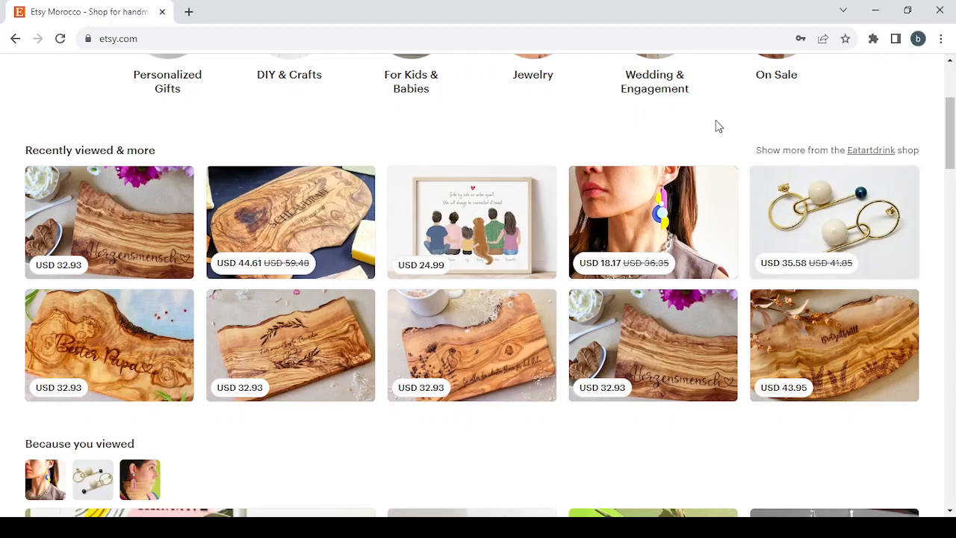
pyautogui.scroll(-3, 717, 126)
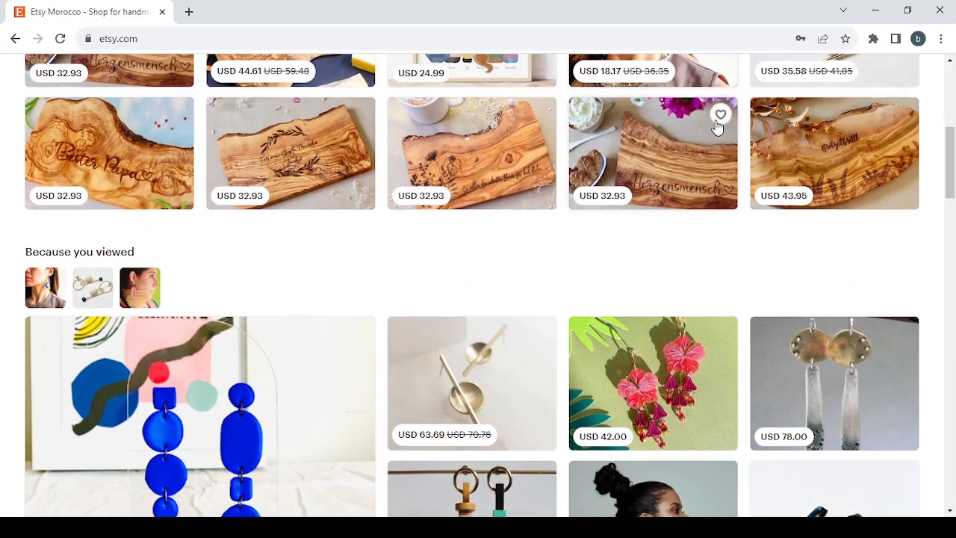
pyautogui.scroll(-7, 630, 290)
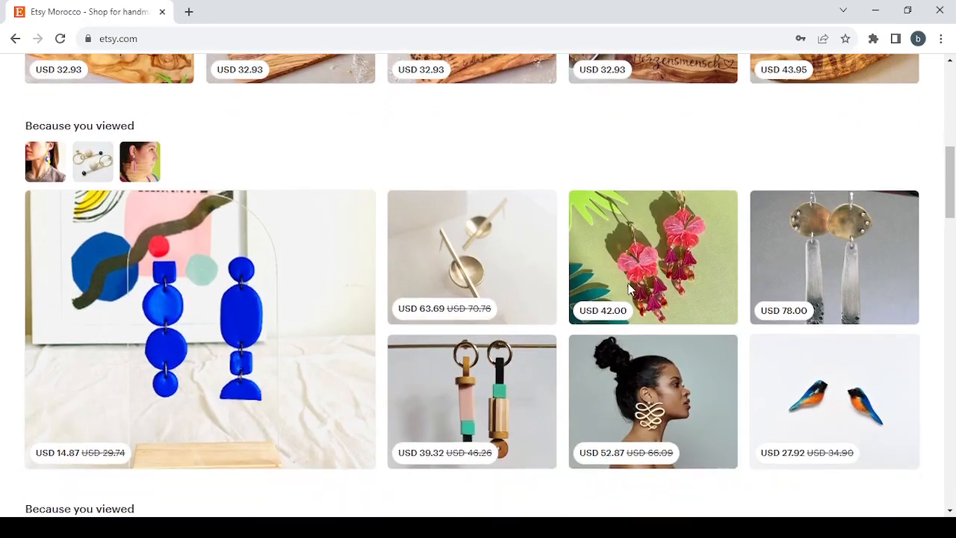
pyautogui.scroll(-10, 630, 290)
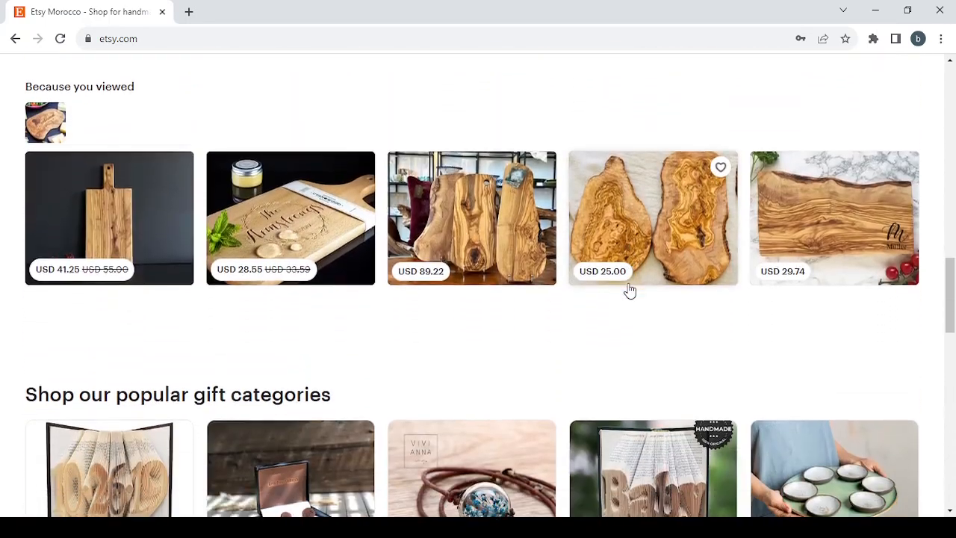
pyautogui.scroll(12, 630, 290)
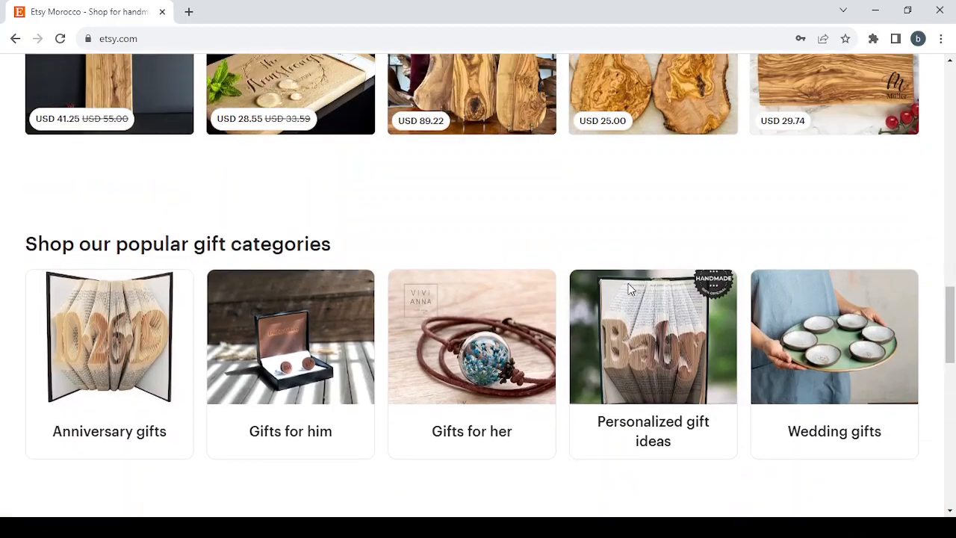
pyautogui.scroll(8, 630, 290)
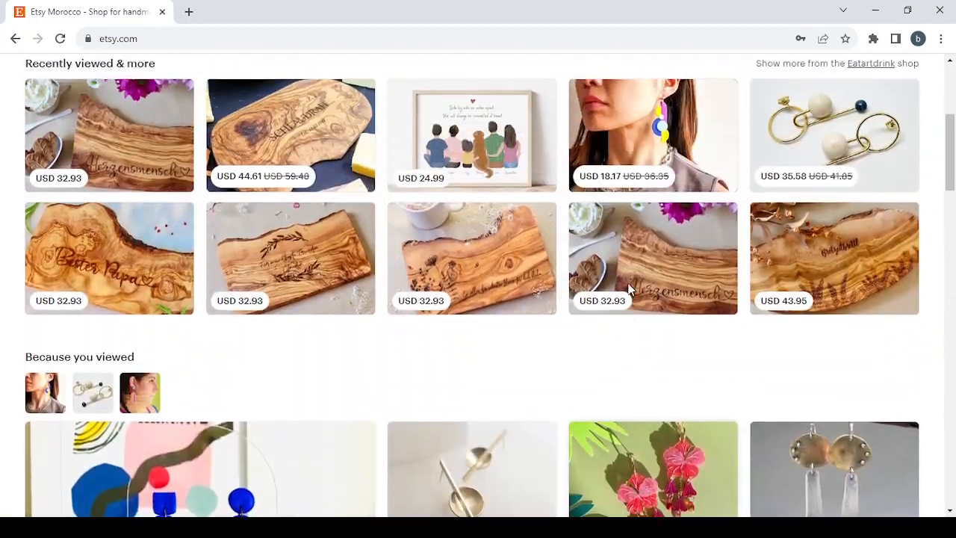
pyautogui.scroll(-3, 630, 290)
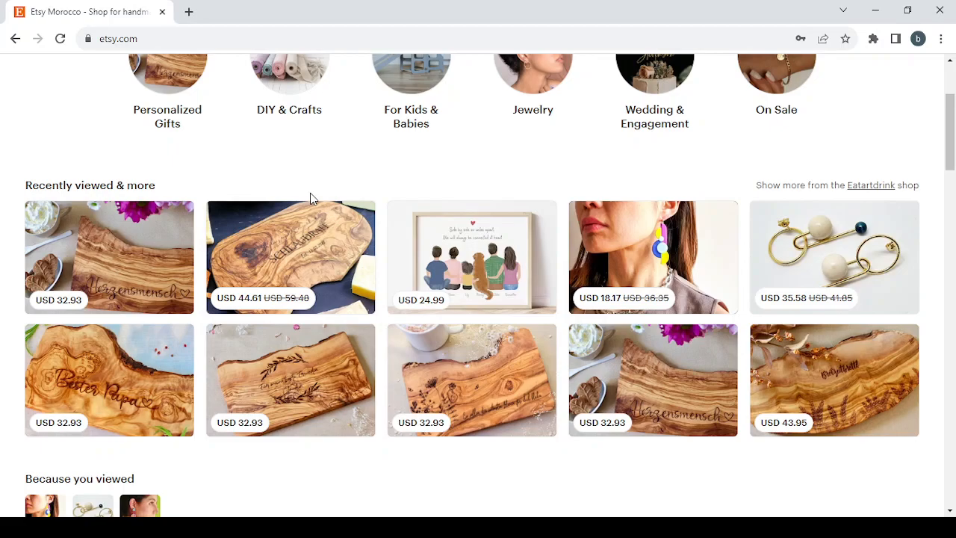
# Open the engraved olive wood cutting board listing from the recently viewed items and browse its product photos.
pyautogui.click(313, 260)
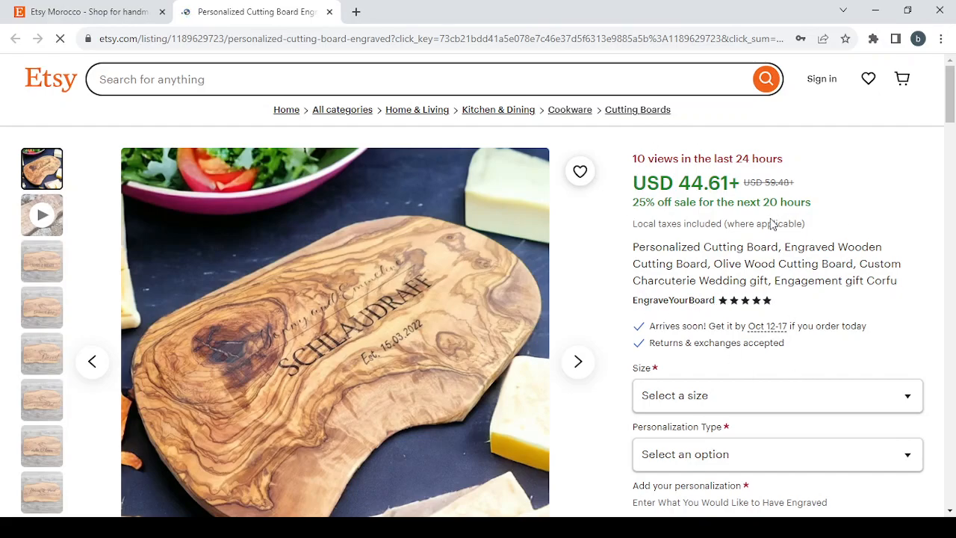
pyautogui.scroll(-3, 849, 229)
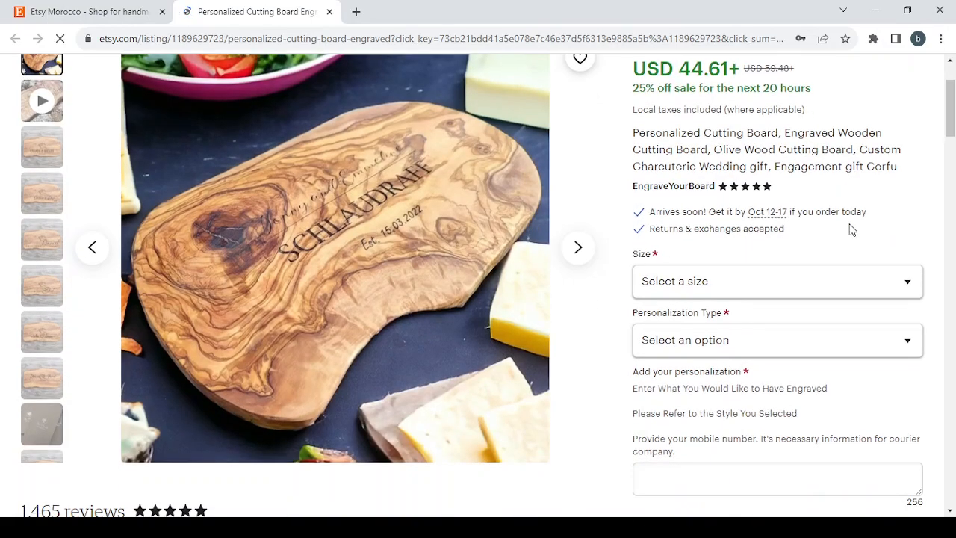
pyautogui.click(585, 259)
pyautogui.click(586, 258)
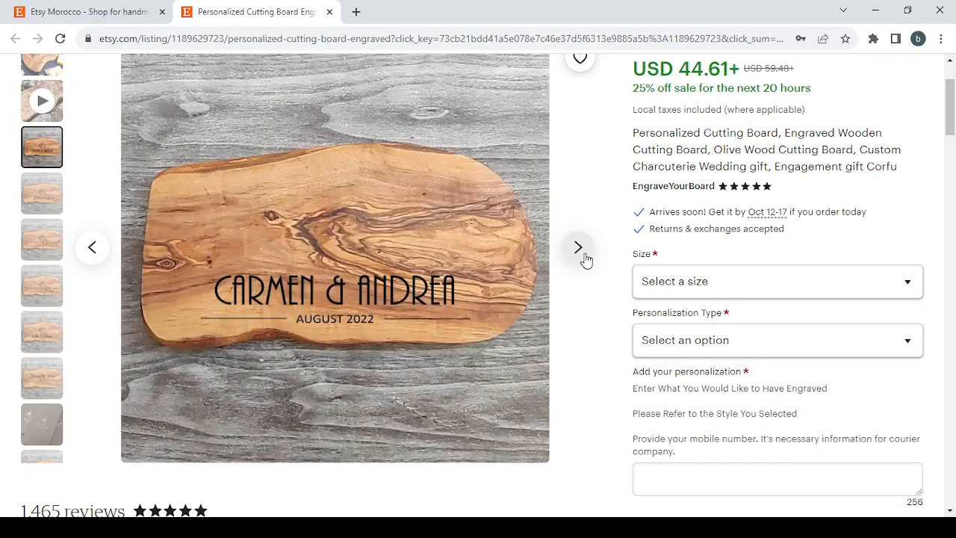
pyautogui.click(585, 259)
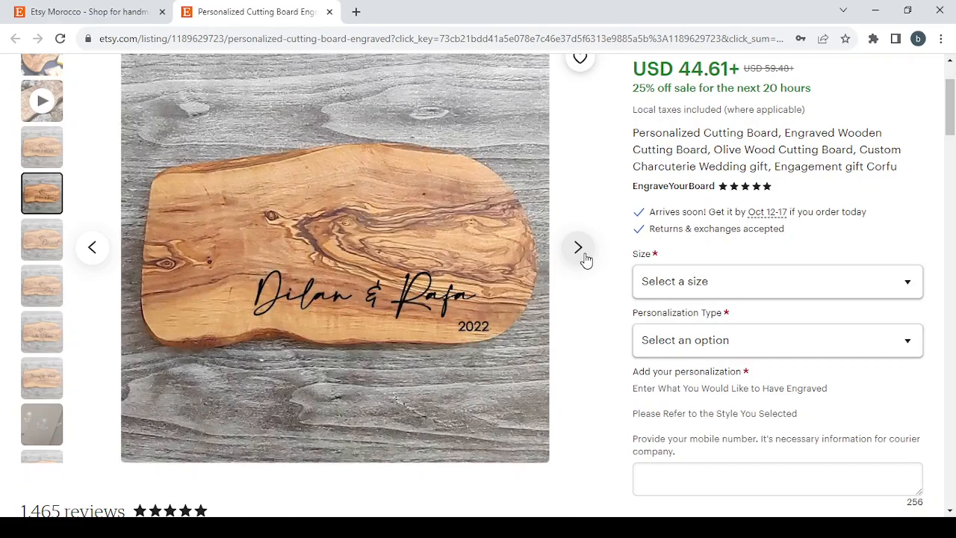
# Expand the full item description in the cutting board listing's details.
pyautogui.scroll(1, 886, 173)
pyautogui.scroll(-3, 886, 176)
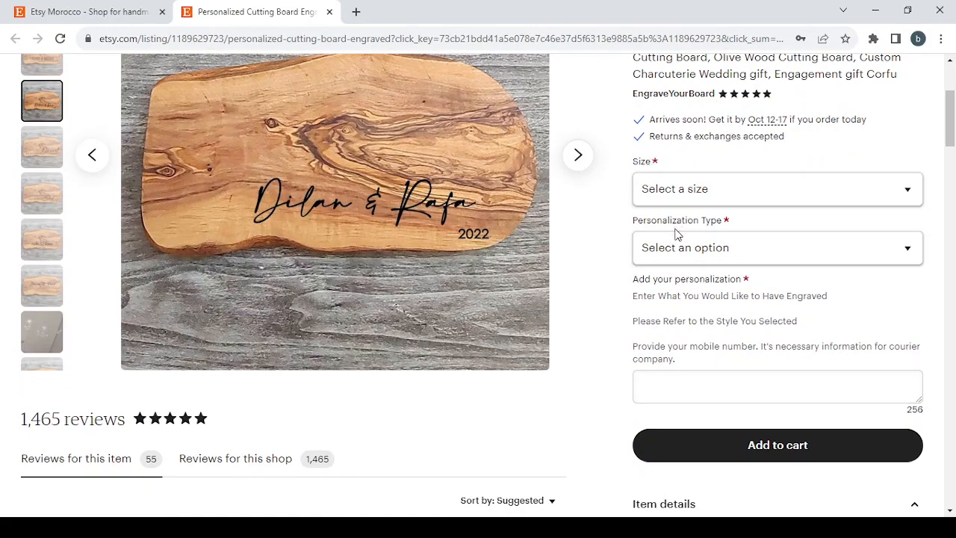
pyautogui.scroll(-4, 711, 299)
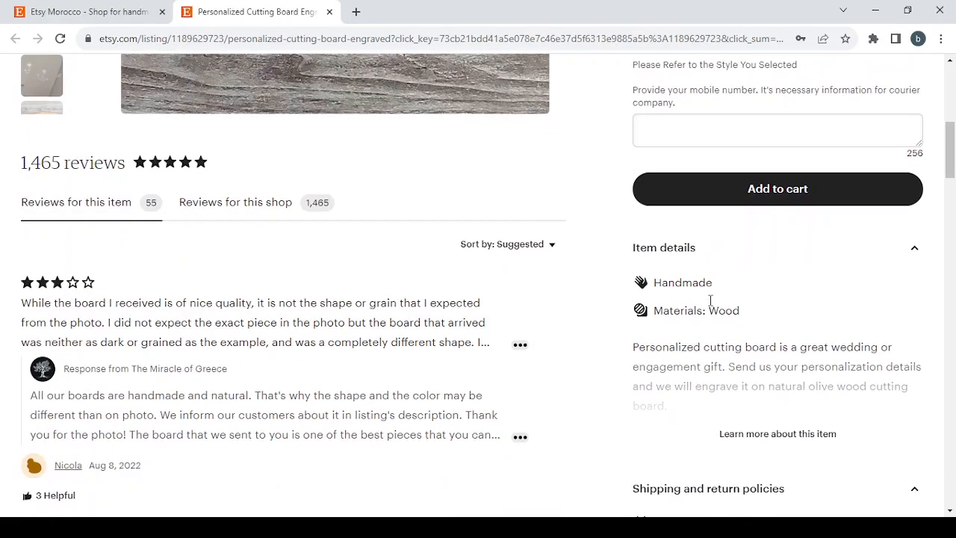
pyautogui.scroll(-1, 712, 306)
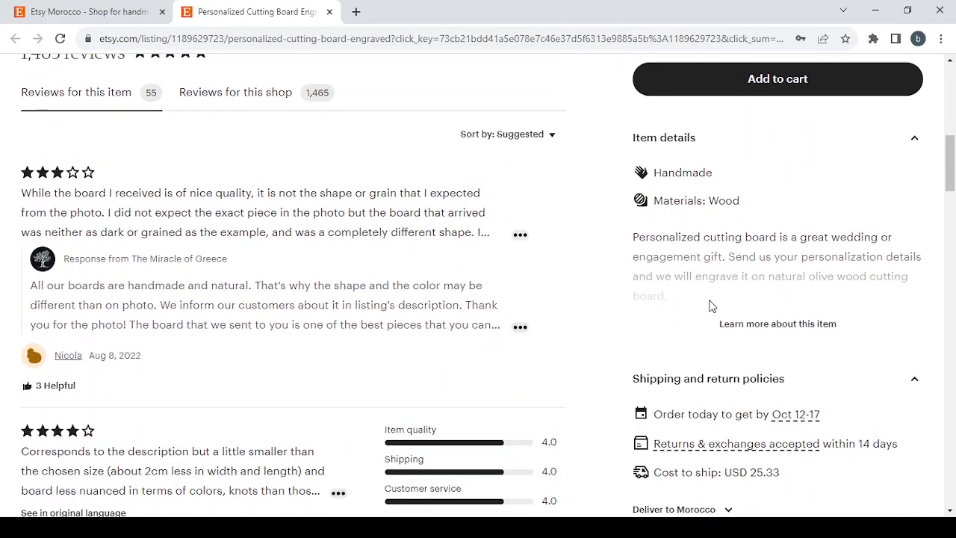
pyautogui.click(756, 134)
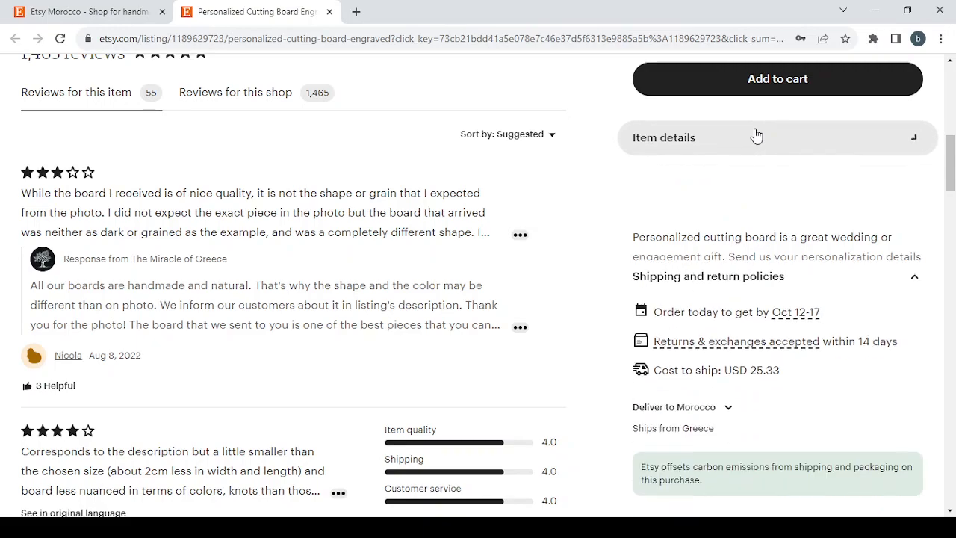
pyautogui.click(756, 136)
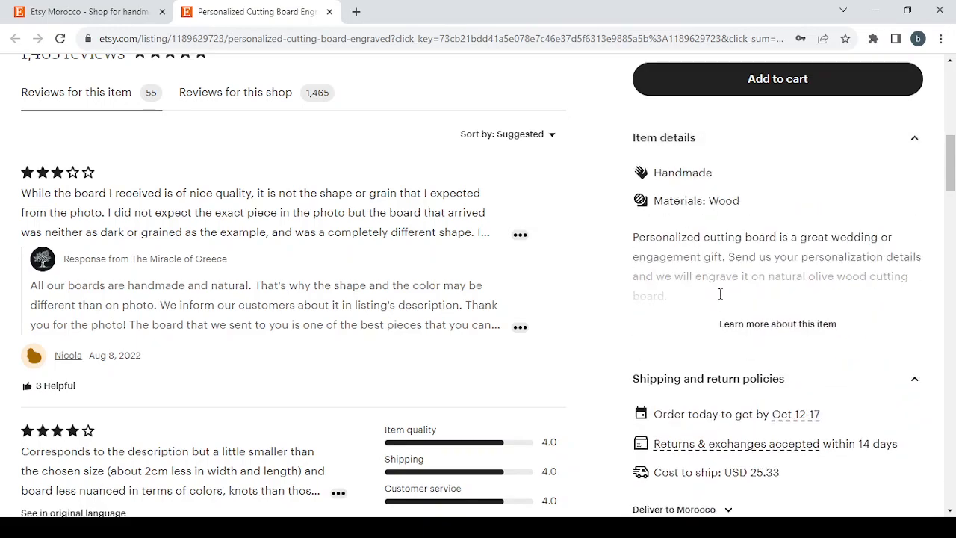
pyautogui.click(725, 323)
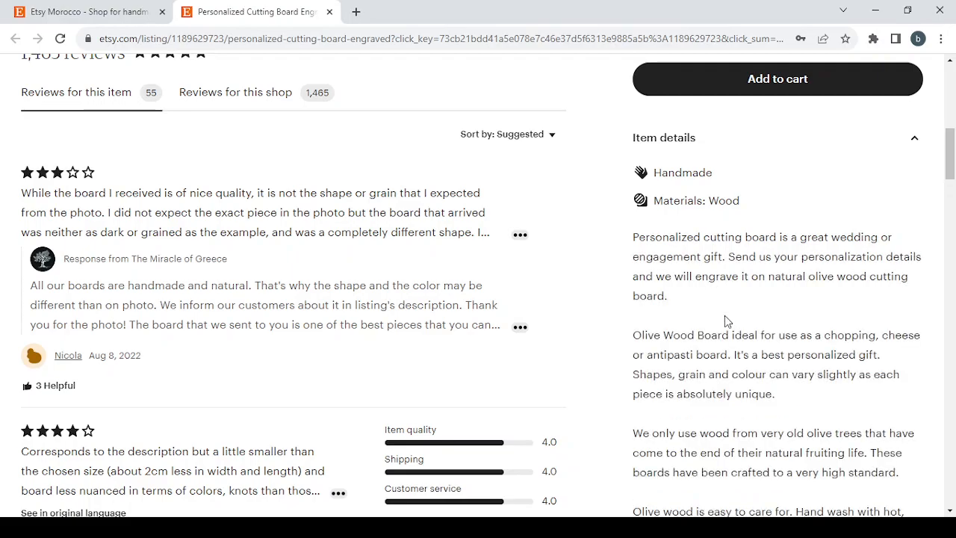
# Read the listing's description, shipping policies and review photos, and close the listing to return to the home page.
pyautogui.scroll(-10, 724, 315)
pyautogui.scroll(3, 724, 315)
pyautogui.scroll(-3, 725, 315)
pyautogui.scroll(2, 725, 315)
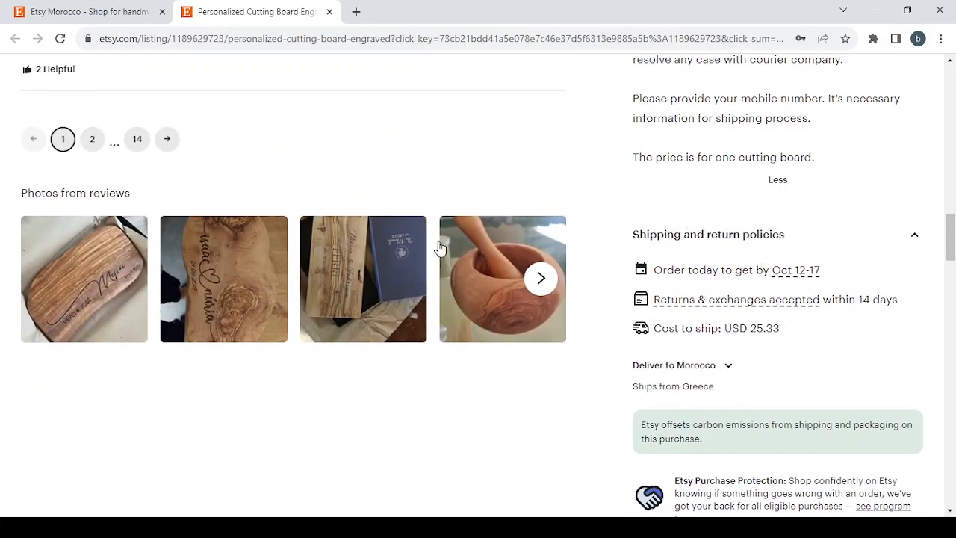
pyautogui.scroll(15, 353, 211)
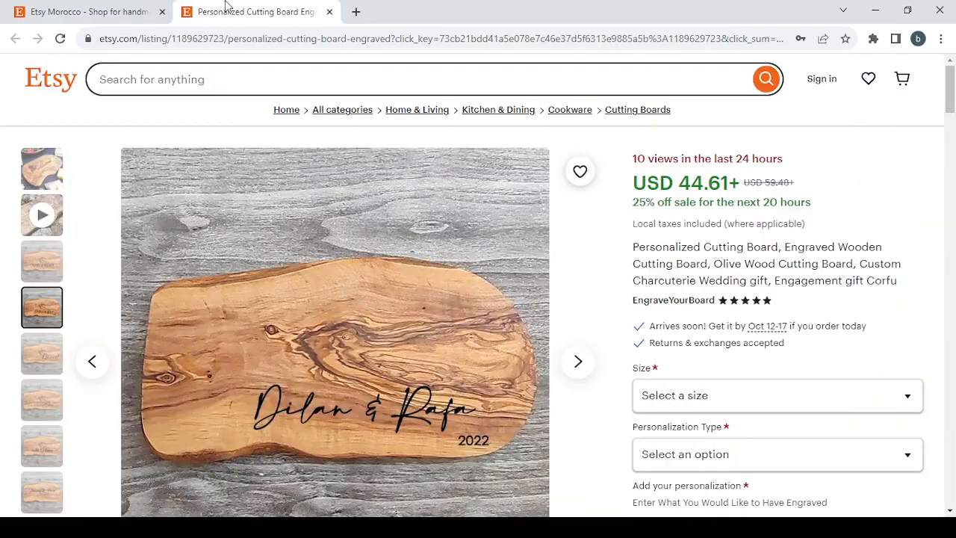
pyautogui.click(329, 12)
pyautogui.scroll(3, 523, 199)
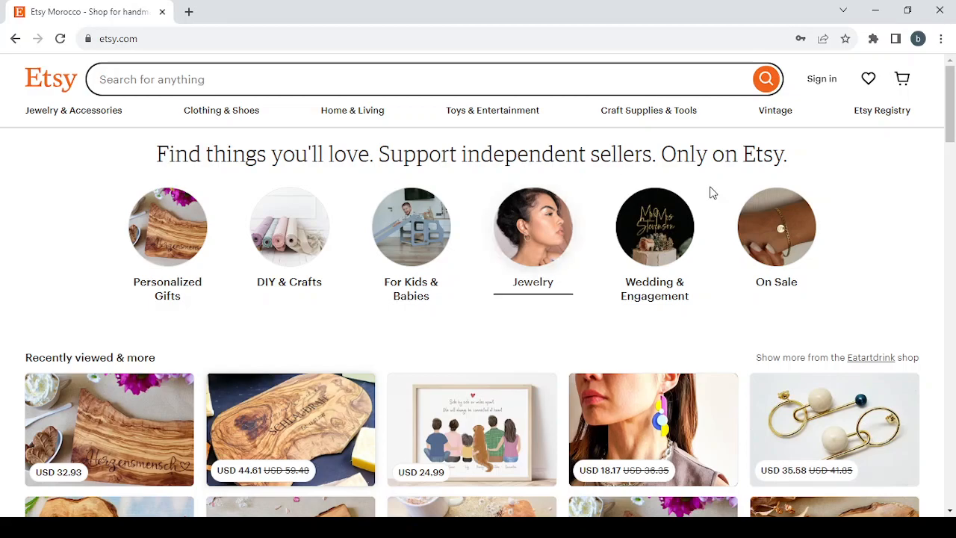
# Sign in to Etsy with the prefilled account credentials and open the shop setup.
pyautogui.click(825, 81)
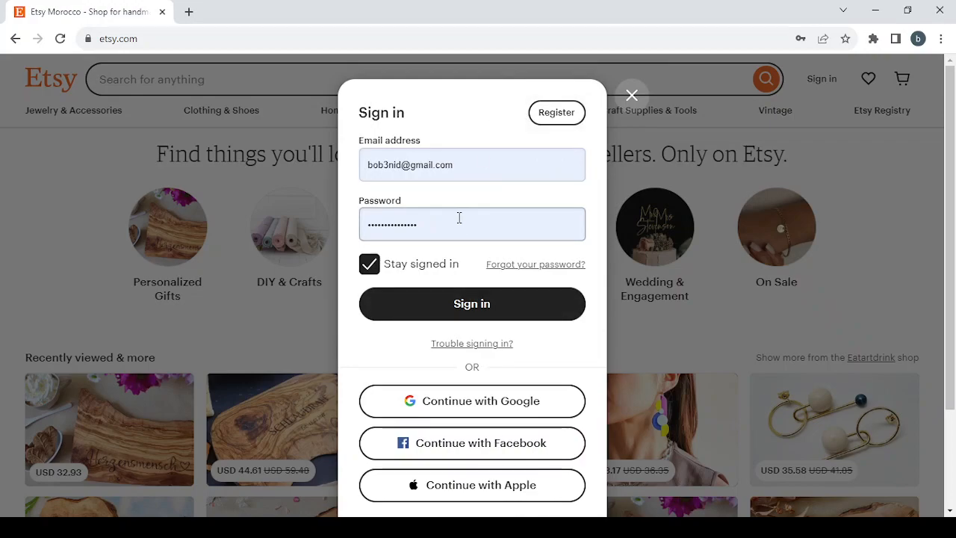
pyautogui.click(458, 315)
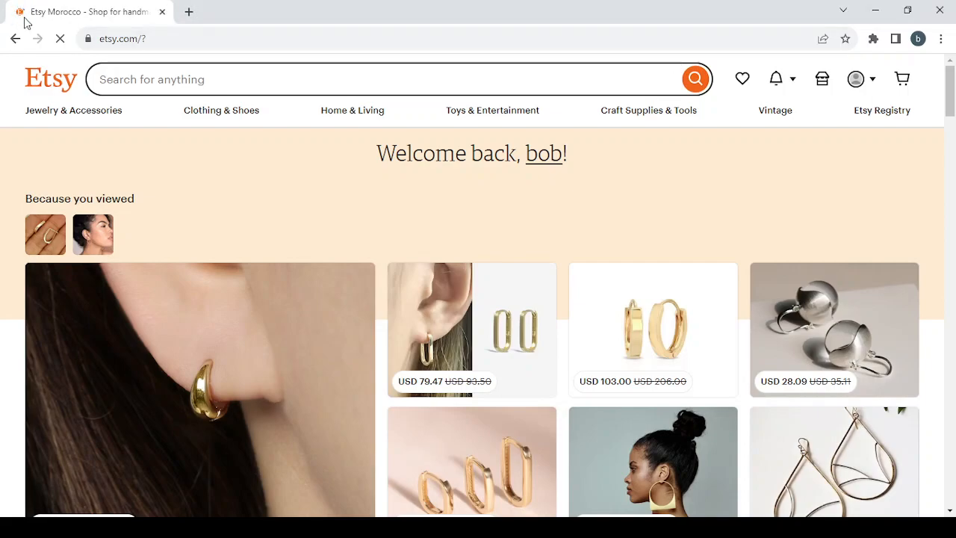
pyautogui.click(822, 81)
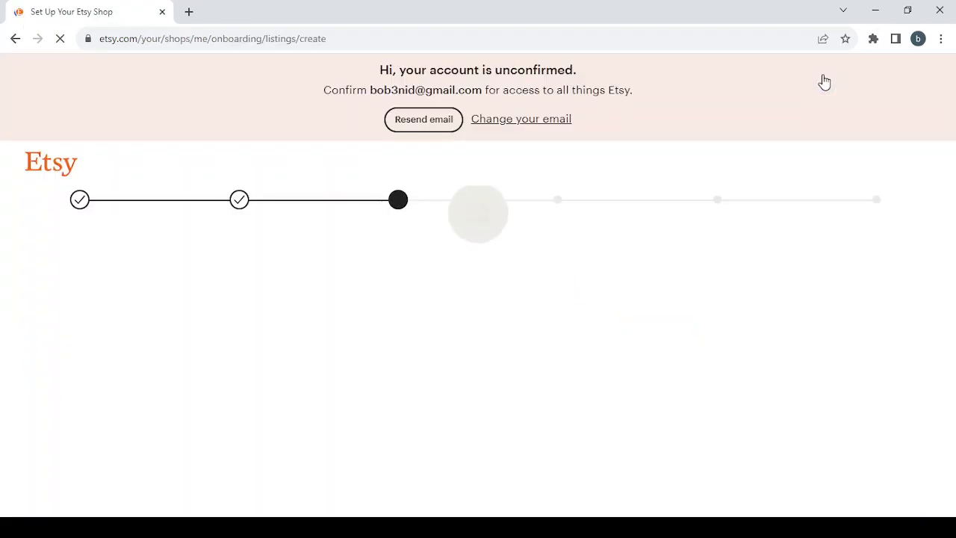
# Set the shop currency to United States Dollar in the shop preferences and save them.
pyautogui.click(79, 202)
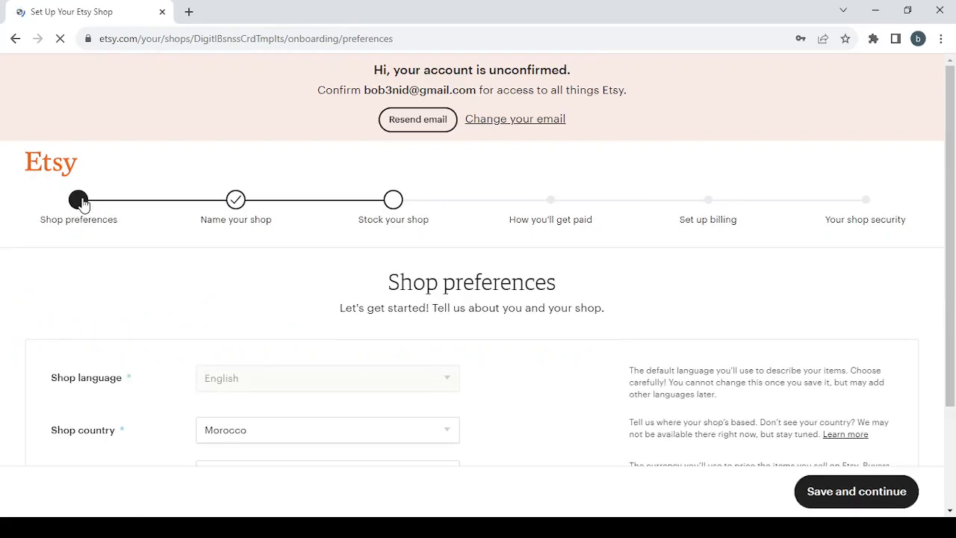
pyautogui.scroll(-2, 606, 384)
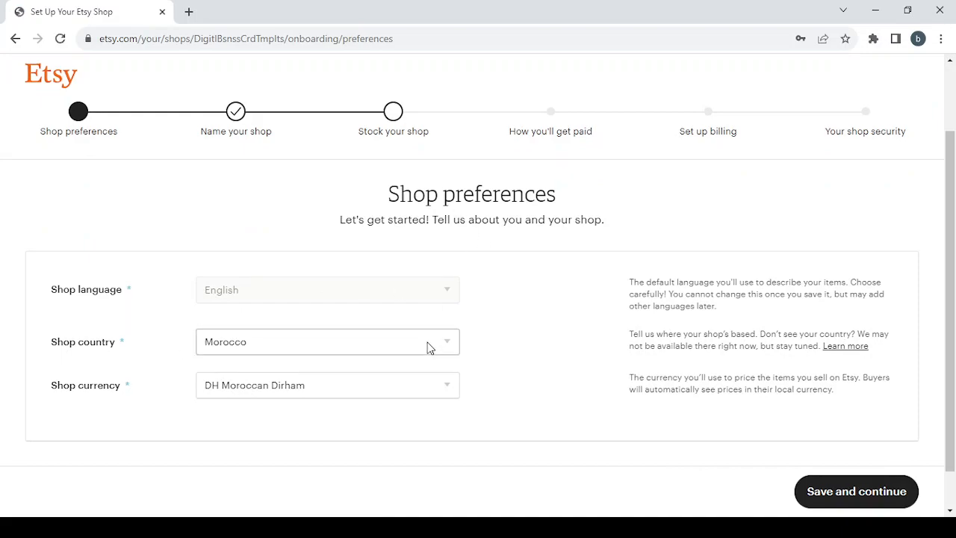
pyautogui.moveTo(342, 306)
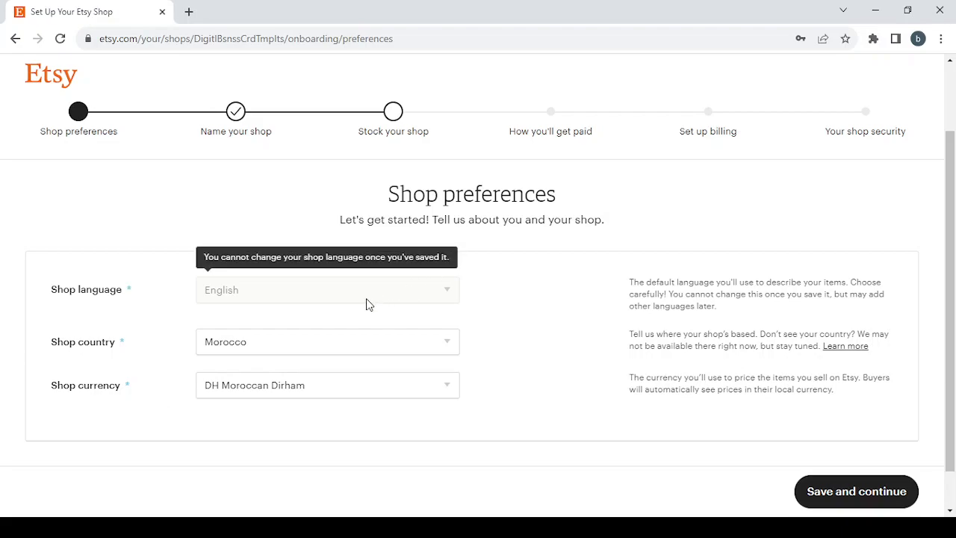
pyautogui.click(378, 391)
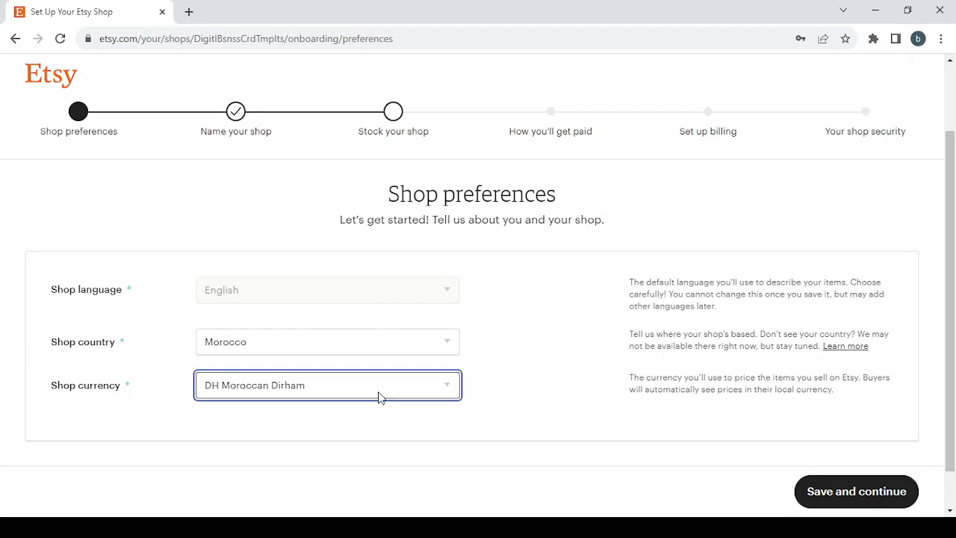
pyautogui.click(392, 142)
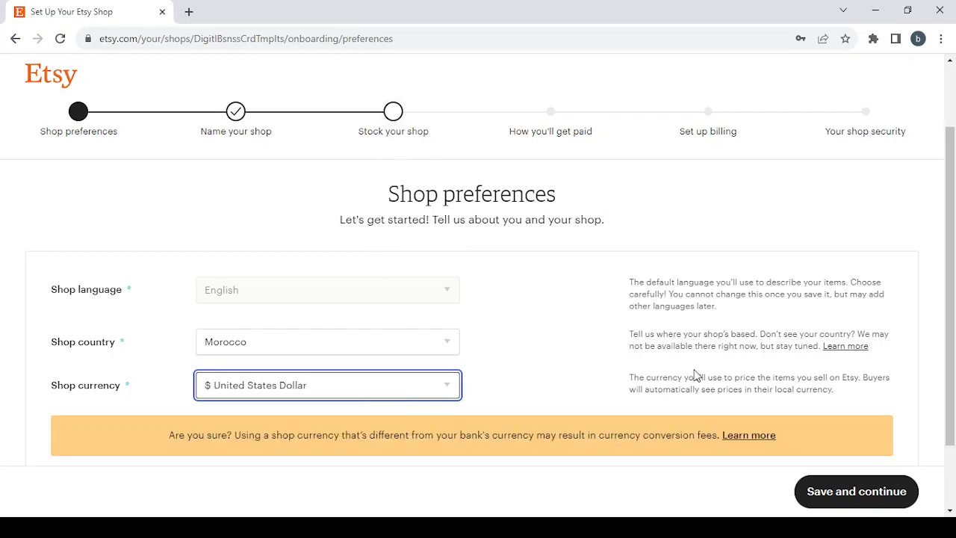
pyautogui.scroll(-2, 696, 376)
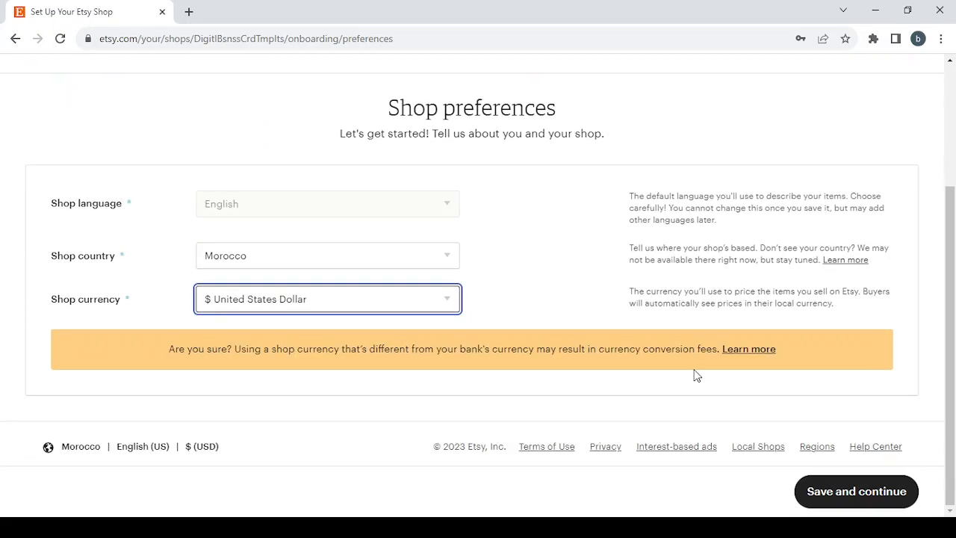
pyautogui.click(889, 486)
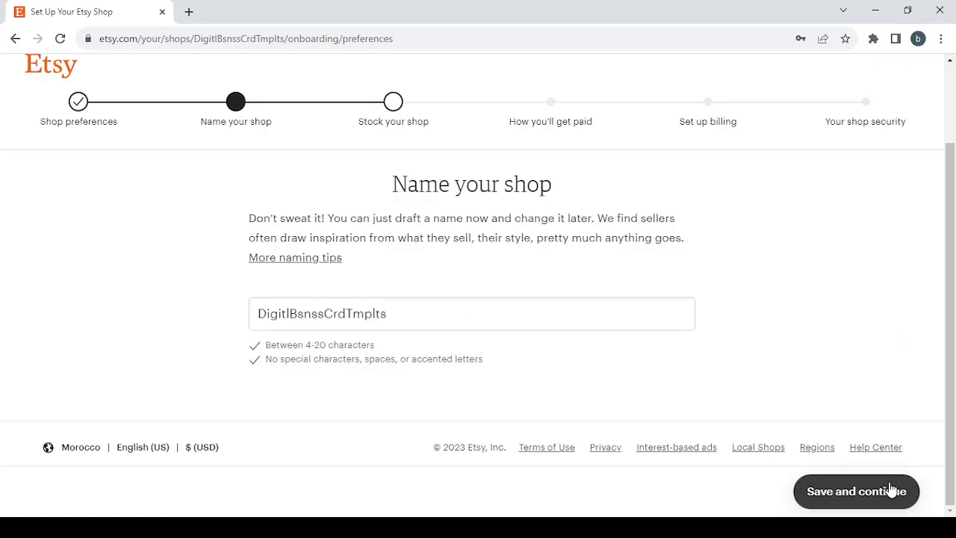
# Replace the drafted shop name with OnlineMeditationandRelaxationSessions, written without spaces.
pyautogui.moveTo(391, 314); pyautogui.dragTo(203, 306)
pyautogui.press('BackSpace')
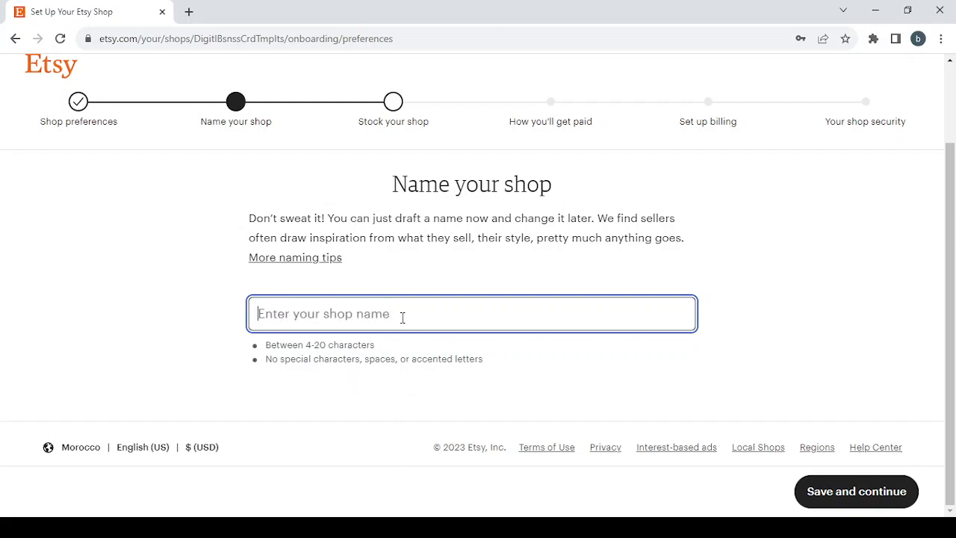
pyautogui.write('Online Meditation and Relaxation Sessions')
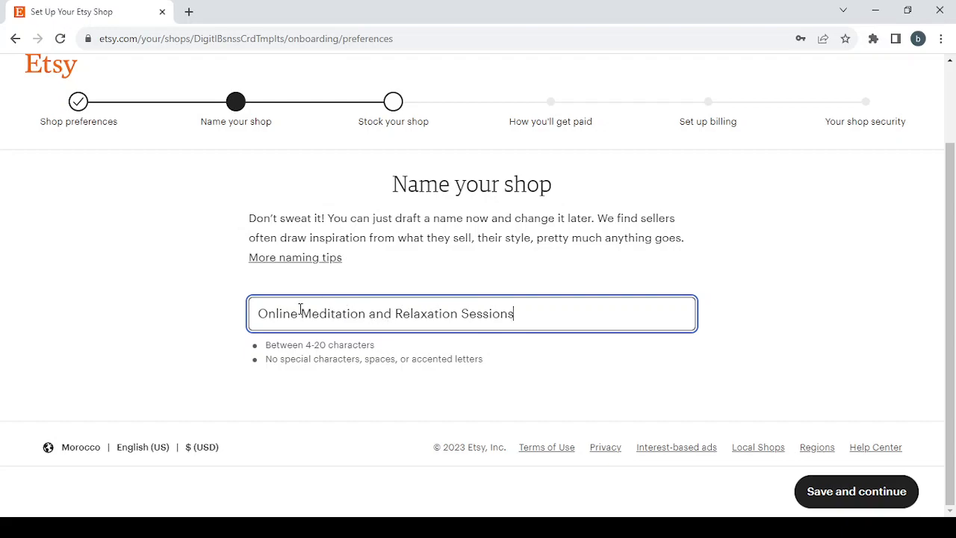
pyautogui.press('BackSpace')
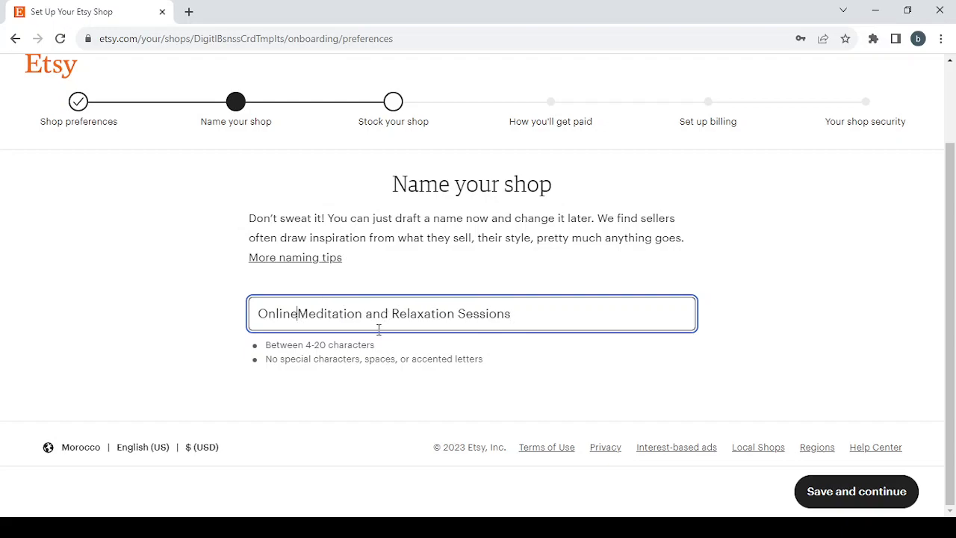
pyautogui.click(367, 317)
pyautogui.press('BackSpace')
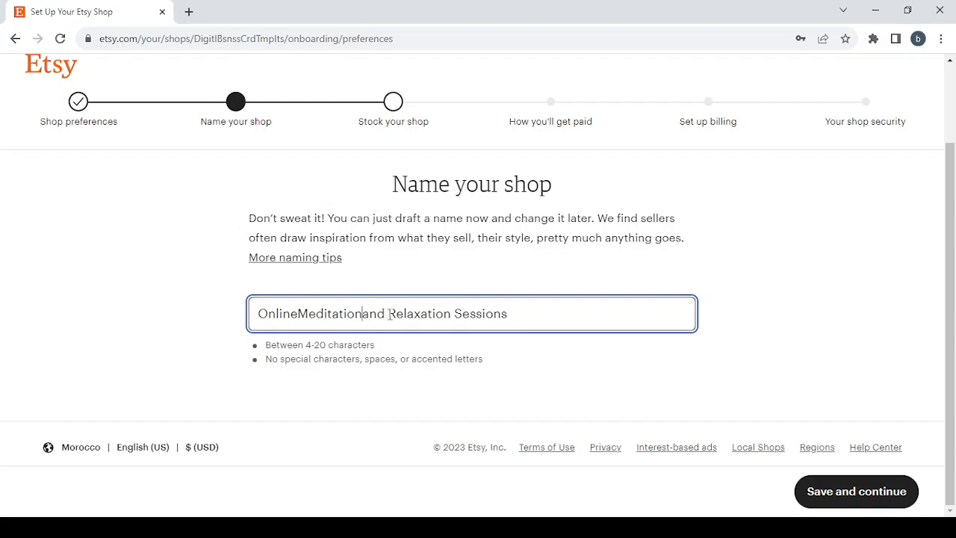
pyautogui.click(389, 316)
pyautogui.press('BackSpace')
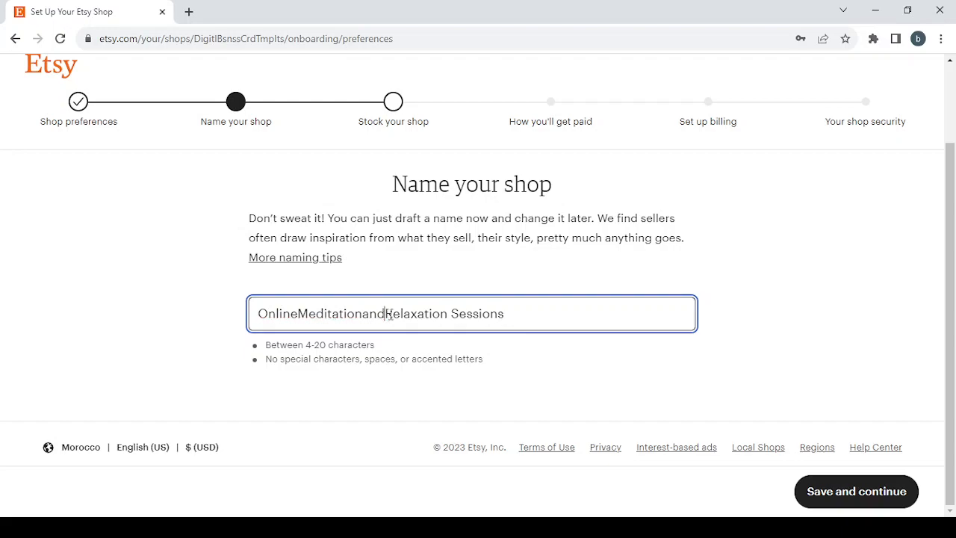
pyautogui.press('BackSpace')
# Remove the words "Online" and "and" from the shop name, leaving MeditationRelaxationSessions.
pyautogui.doubleClick(299, 315)
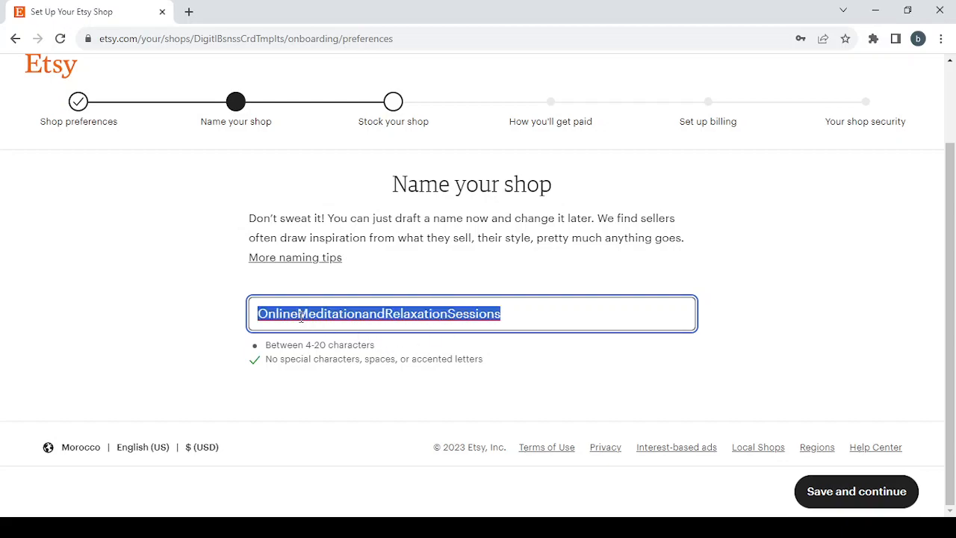
pyautogui.moveTo(298, 313); pyautogui.dragTo(246, 311)
pyautogui.press('BackSpace')
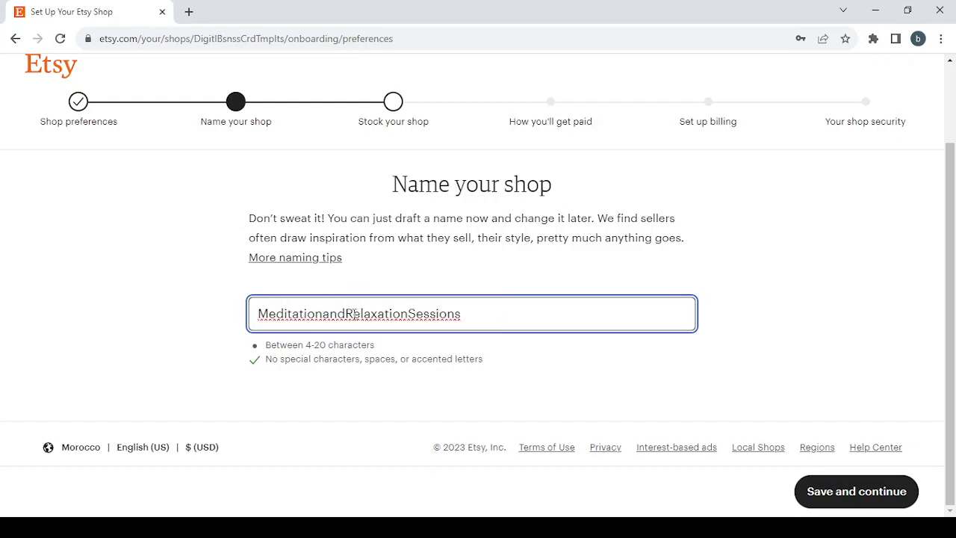
pyautogui.moveTo(345, 313); pyautogui.dragTo(323, 314)
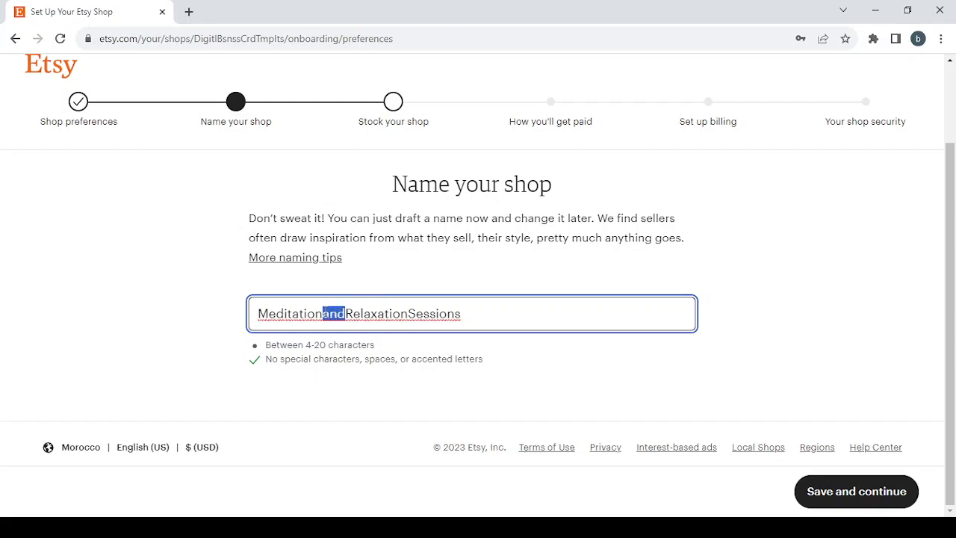
pyautogui.press('BackSpace')
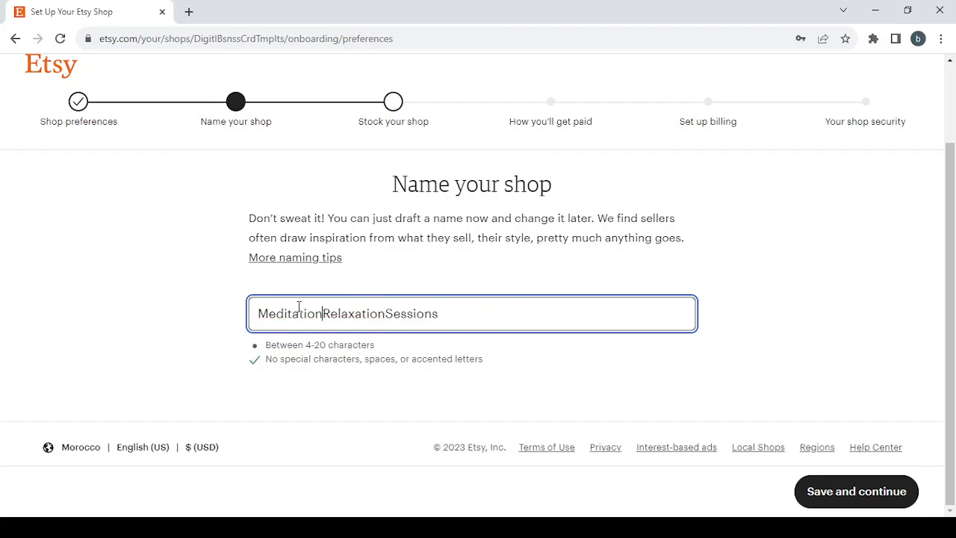
# Try to shorten the shop name by dropping the first "e" from "Sessions".
pyautogui.click(401, 316)
pyautogui.press('BackSpace')
pyautogui.moveTo(417, 314); pyautogui.dragTo(411, 313)
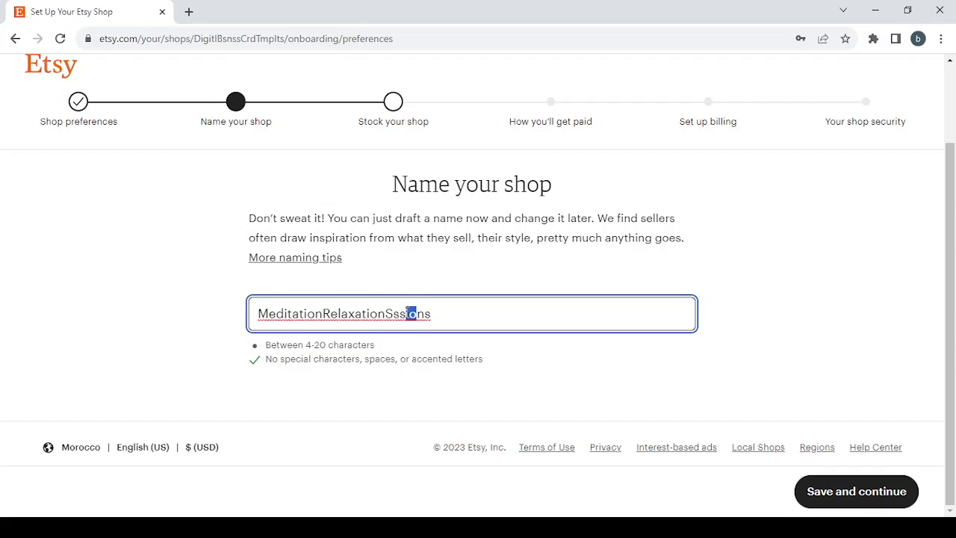
pyautogui.click(410, 313)
pyautogui.press('Delete')
pyautogui.write('O')
pyautogui.press('BackSpace')
pyautogui.write('o')
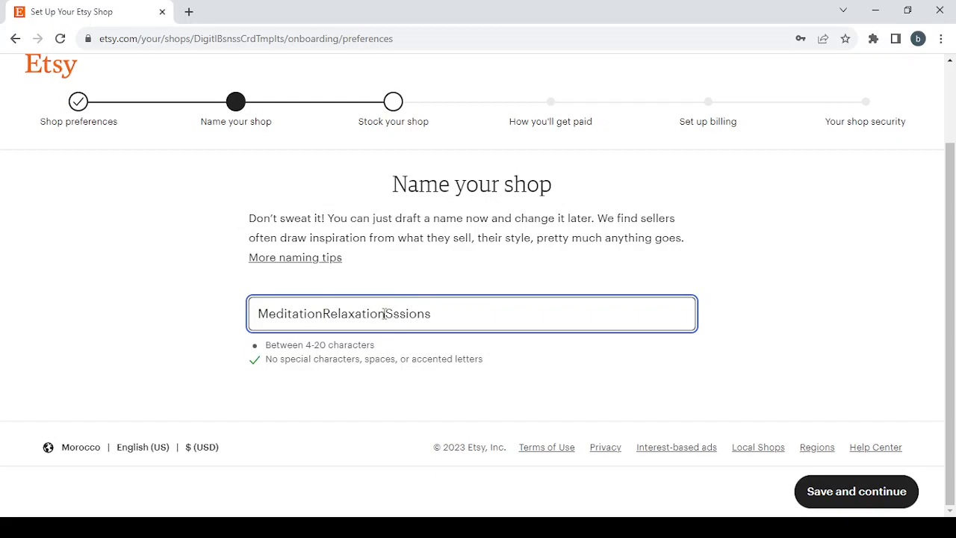
# Remove "Meditation" from the shop name, correct it to RelaxationSessions, and save it to continue to stocking the shop.
pyautogui.moveTo(385, 313); pyautogui.dragTo(378, 313)
pyautogui.moveTo(327, 314); pyautogui.dragTo(156, 333)
pyautogui.press('BackSpace')
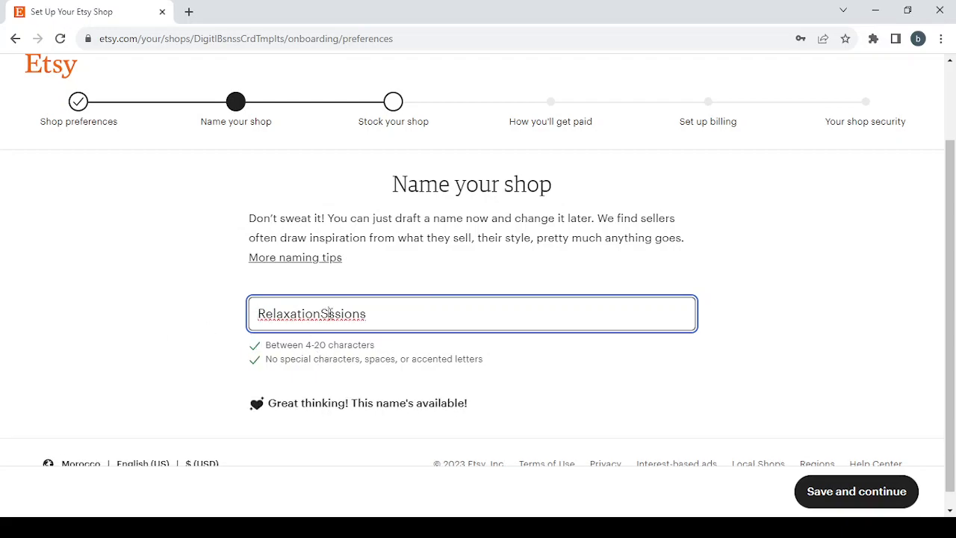
pyautogui.click(330, 314)
pyautogui.write('e')
pyautogui.click(849, 491)
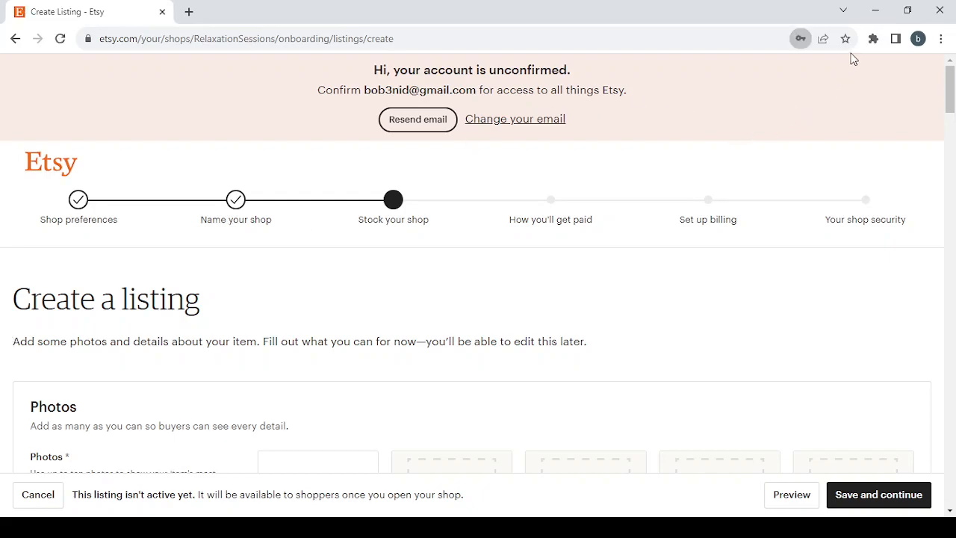
# Look over the photo and video sections and title the listing "Online Meditation and Relaxation Sessions".
pyautogui.scroll(-2, 209, 365)
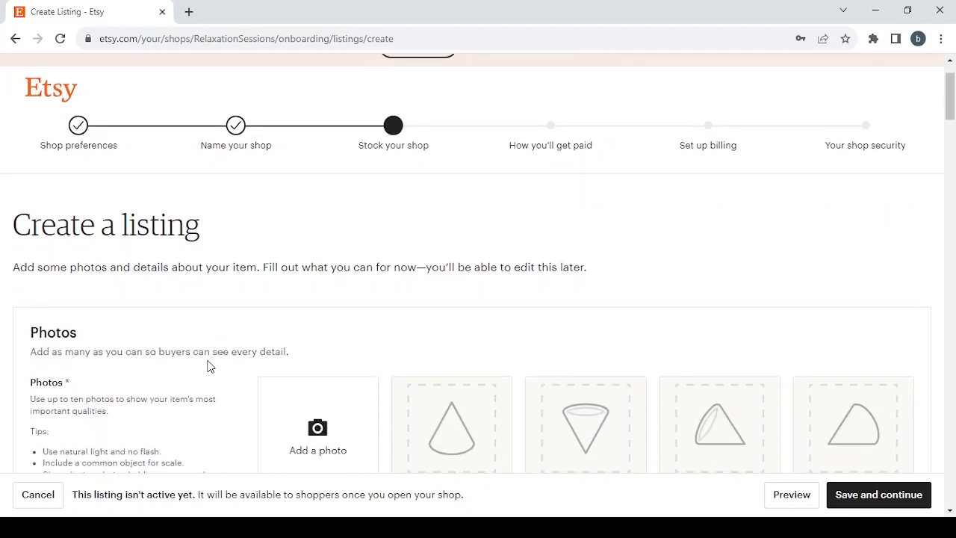
pyautogui.scroll(-2, 208, 366)
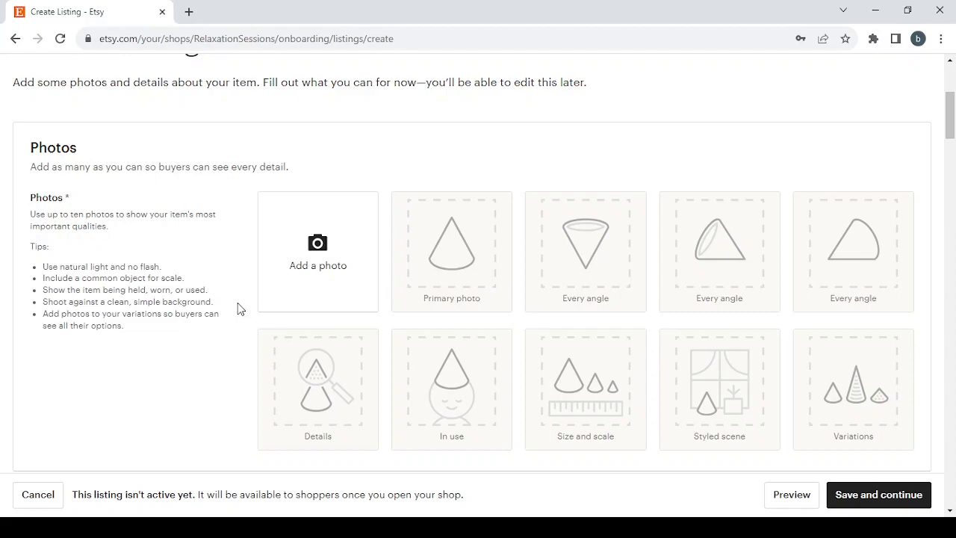
pyautogui.scroll(-1, 240, 309)
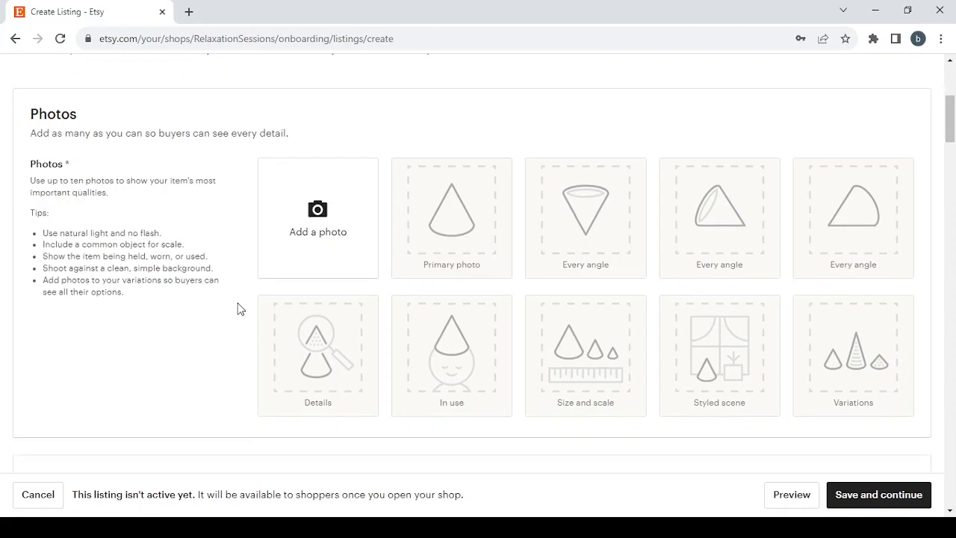
pyautogui.scroll(-5, 239, 309)
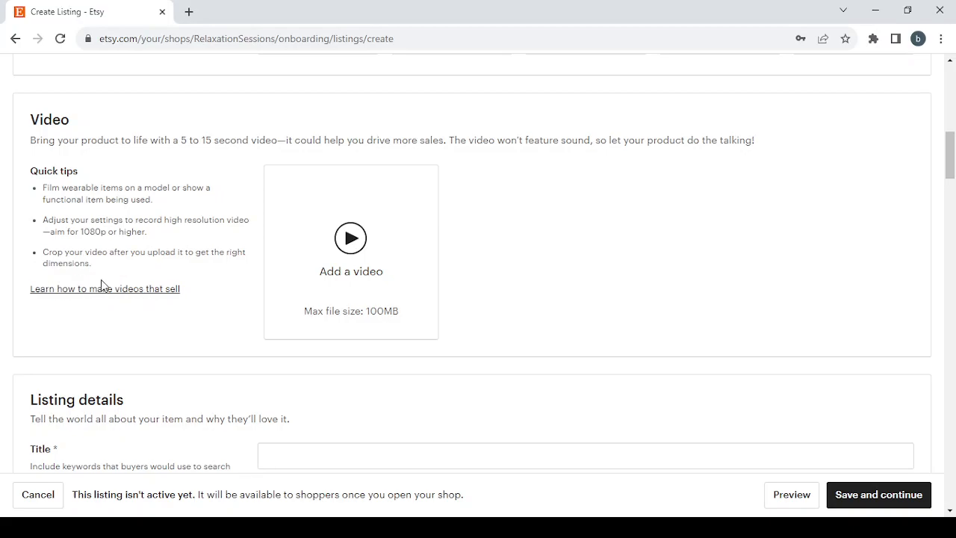
pyautogui.scroll(-4, 377, 355)
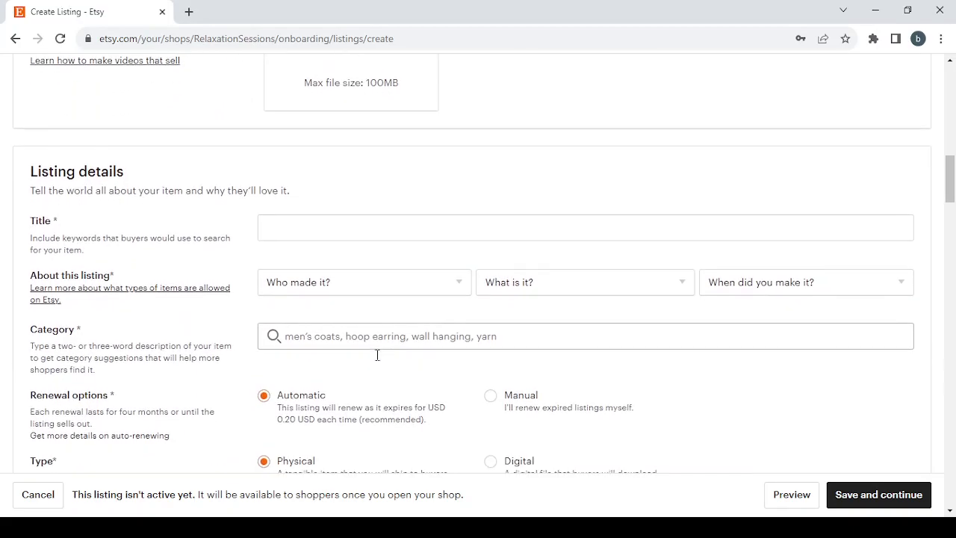
pyautogui.scroll(-1, 377, 356)
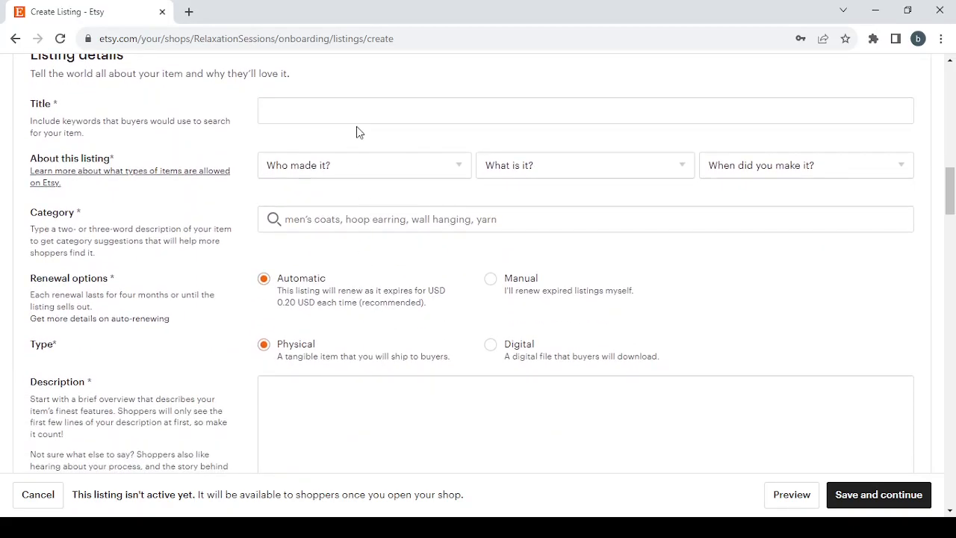
pyautogui.click(361, 103)
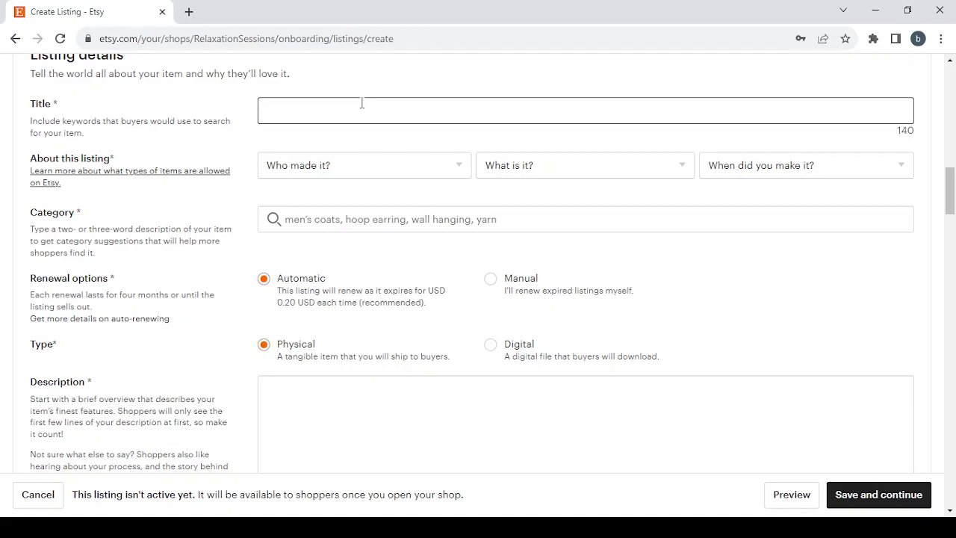
pyautogui.write('Online Meditation and Relaxation Sessions')
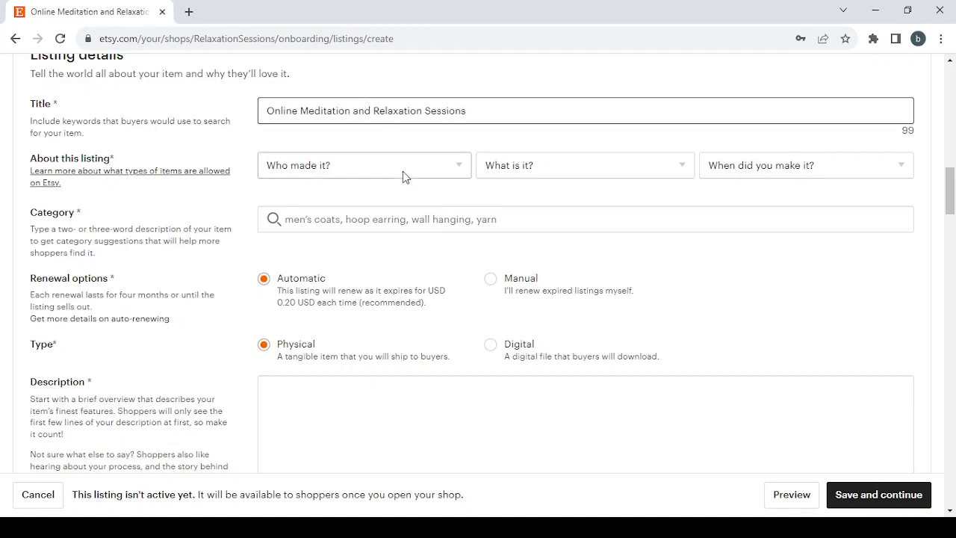
# Describe the listing as made by "I did", being "A finished product", and made in 2020 - 2023.
pyautogui.click(402, 171)
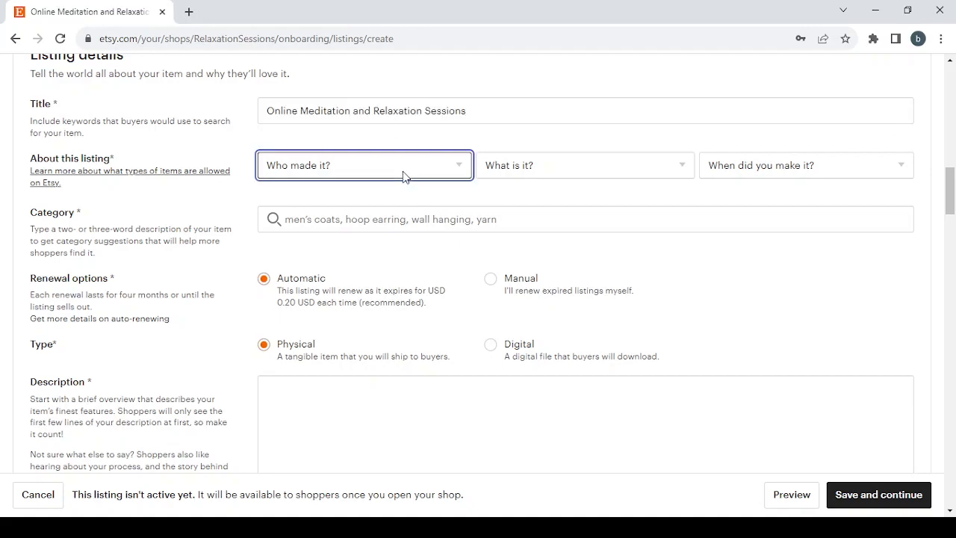
pyautogui.click(397, 214)
pyautogui.click(573, 168)
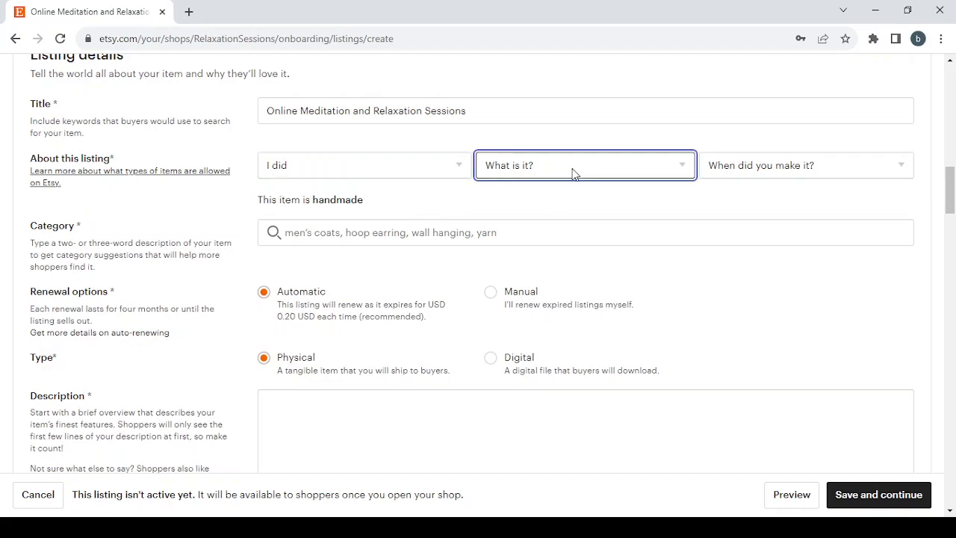
pyautogui.click(575, 213)
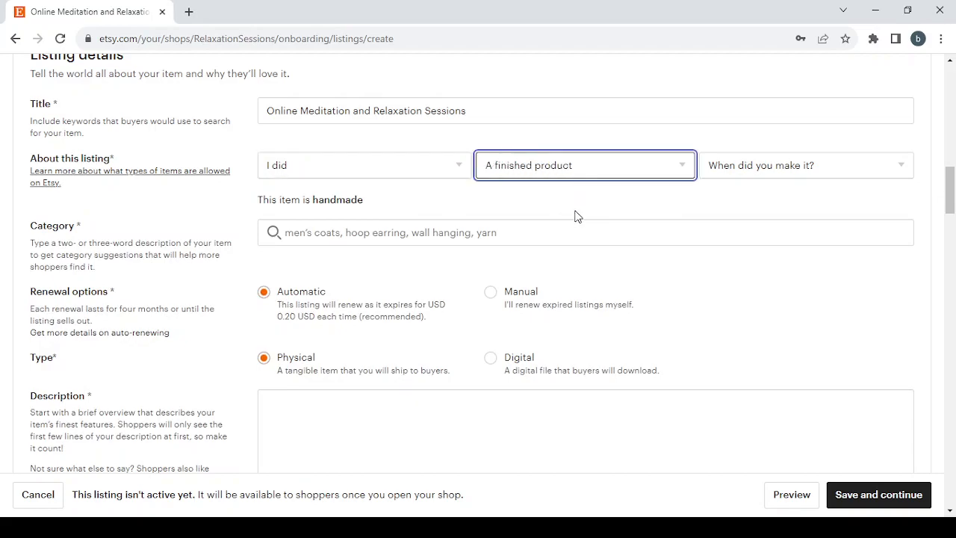
pyautogui.click(806, 168)
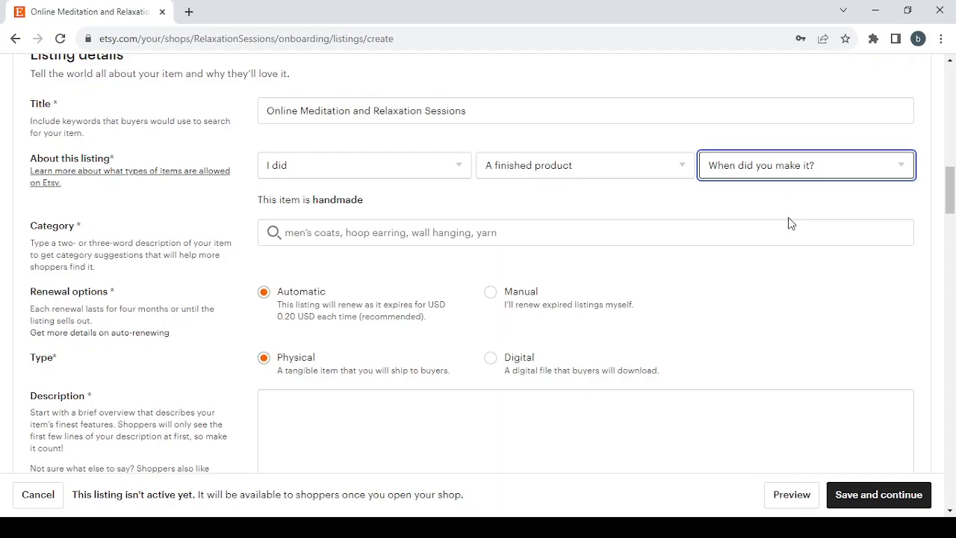
pyautogui.click(777, 241)
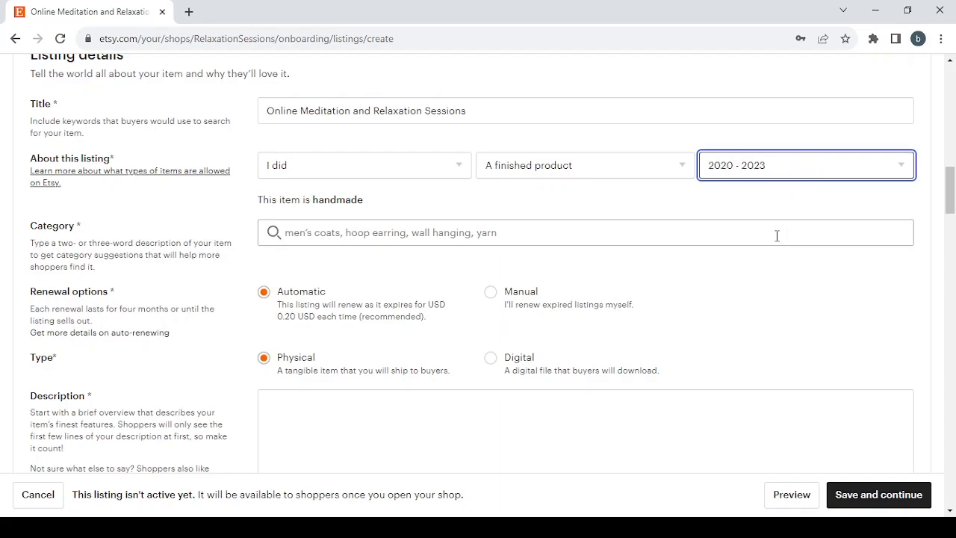
# Search the listing categories for "Online Meditation and Relaxation Sessions" and choose the Templates category.
pyautogui.click(387, 234)
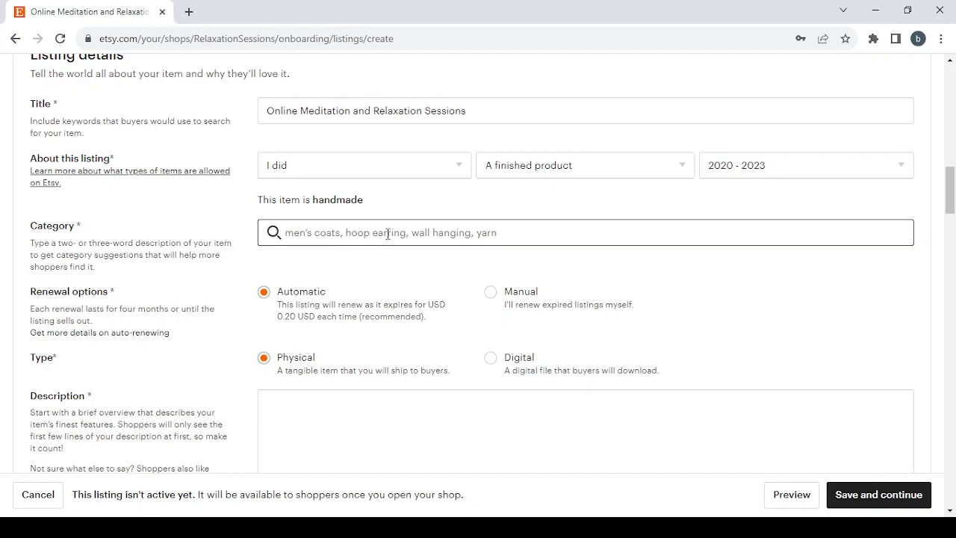
pyautogui.write('Online Meditation and Relaxation Sessions')
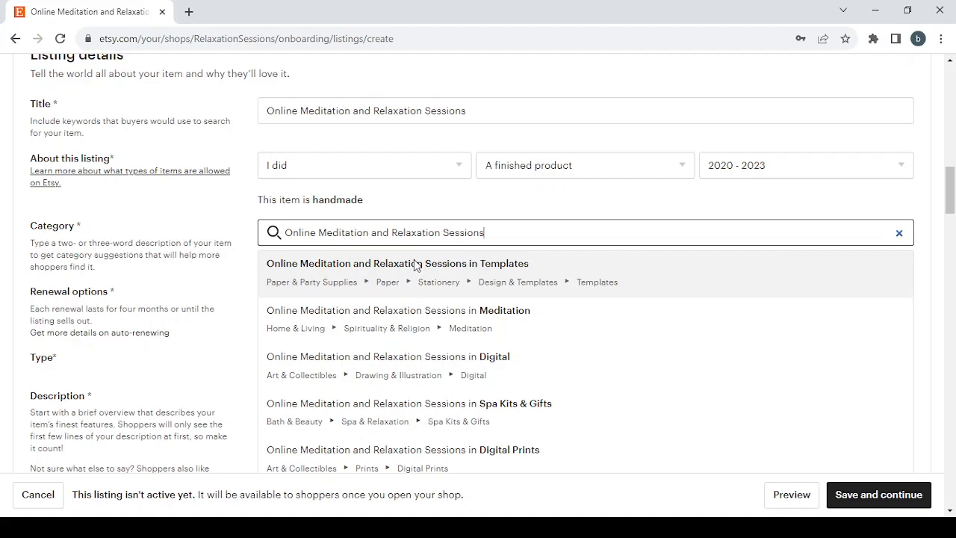
pyautogui.click(416, 266)
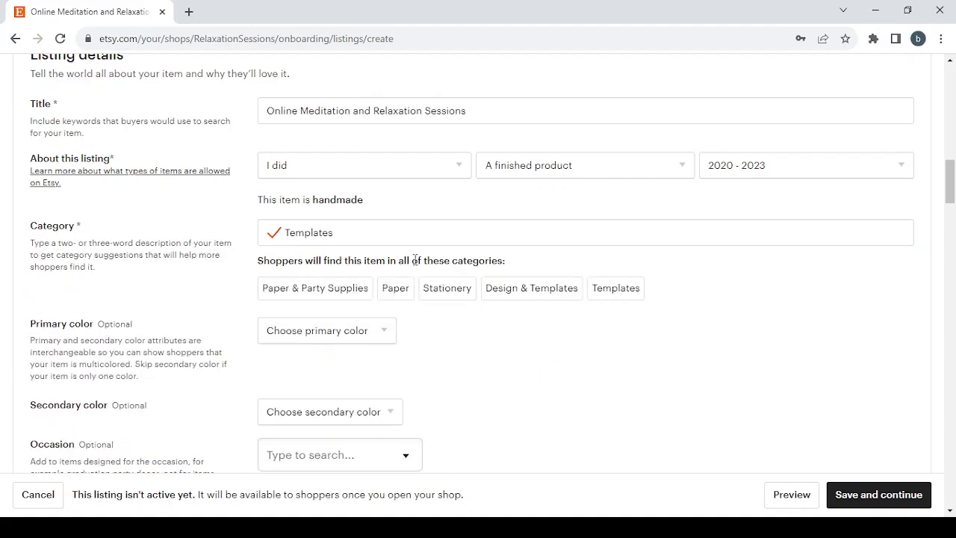
# Skip the optional color, occasion and holiday attributes and set the listing type to Digital.
pyautogui.scroll(-1, 414, 259)
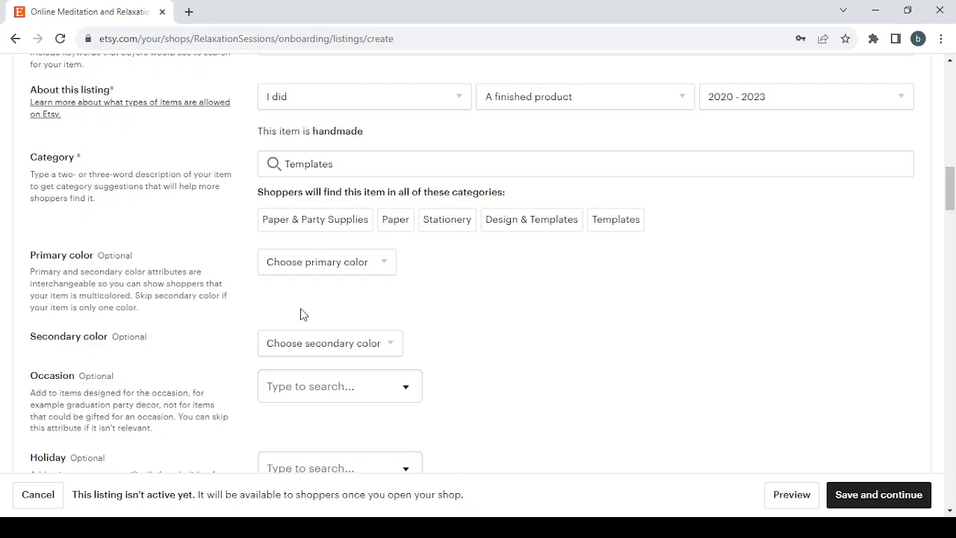
pyautogui.scroll(-1, 302, 313)
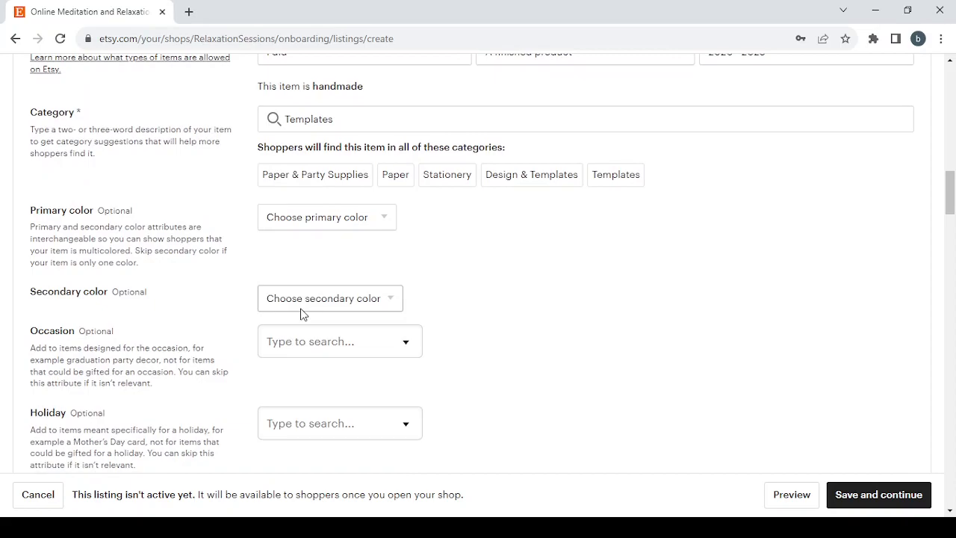
pyautogui.scroll(-1, 340, 284)
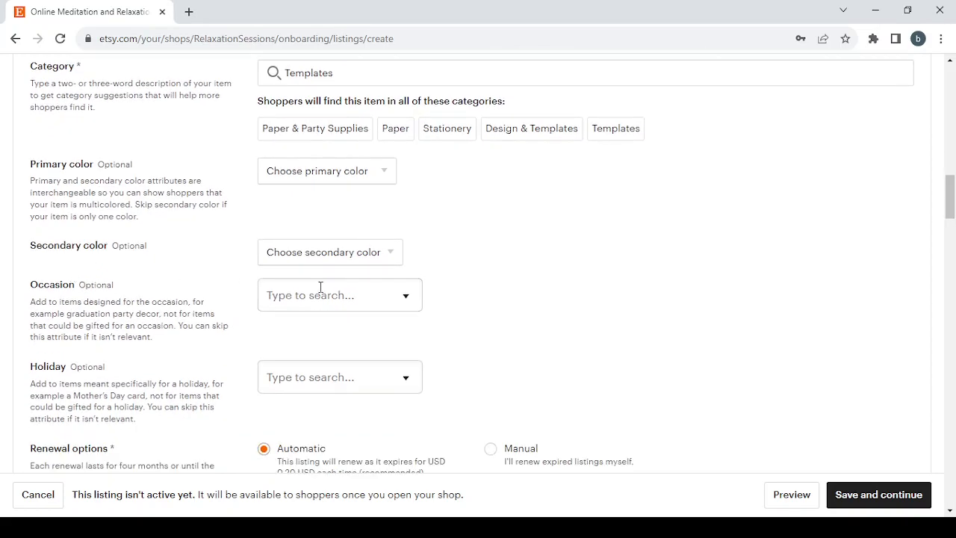
pyautogui.scroll(-2, 326, 294)
pyautogui.scroll(-1, 327, 295)
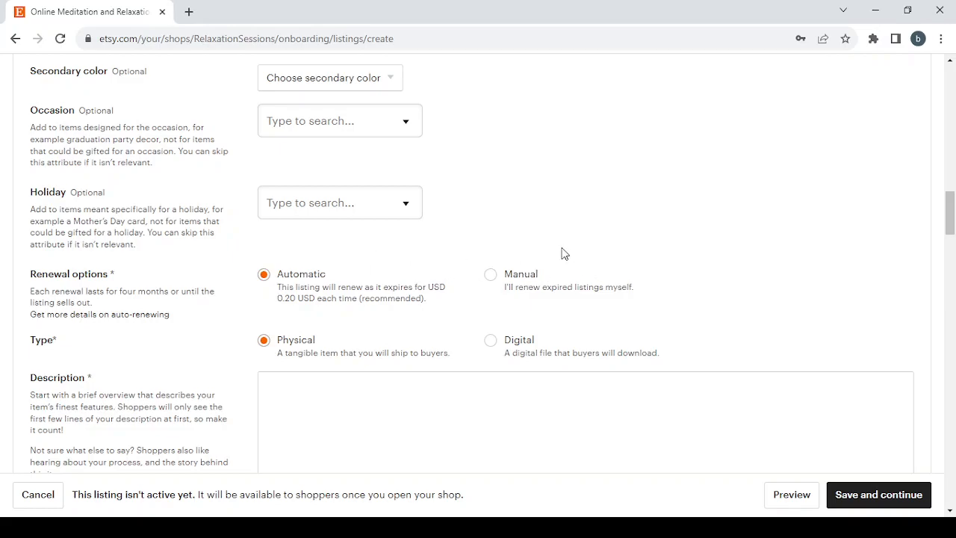
pyautogui.scroll(-1, 515, 273)
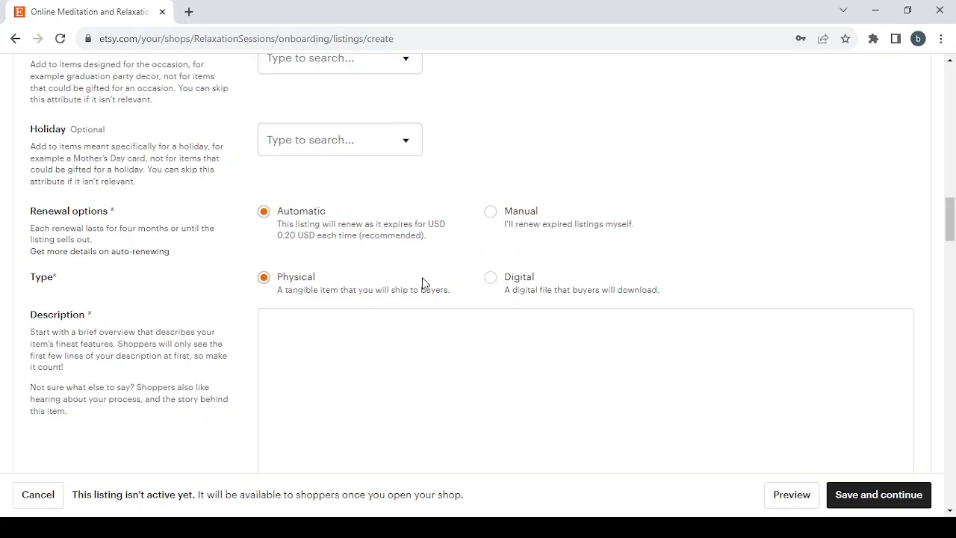
pyautogui.click(500, 282)
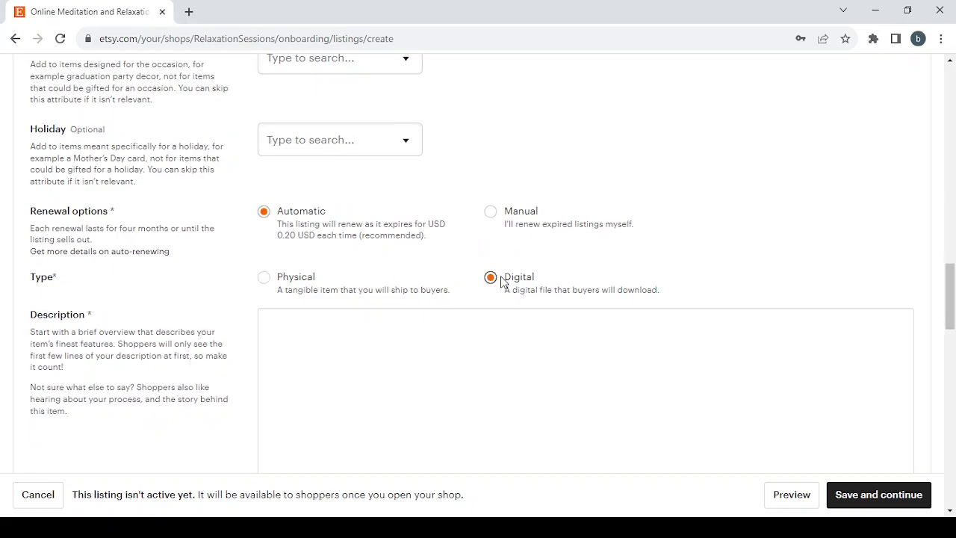
# Look over the listing's description, production partner, section, tag and material fields, and select the price value under inventory and pricing.
pyautogui.scroll(-2, 500, 282)
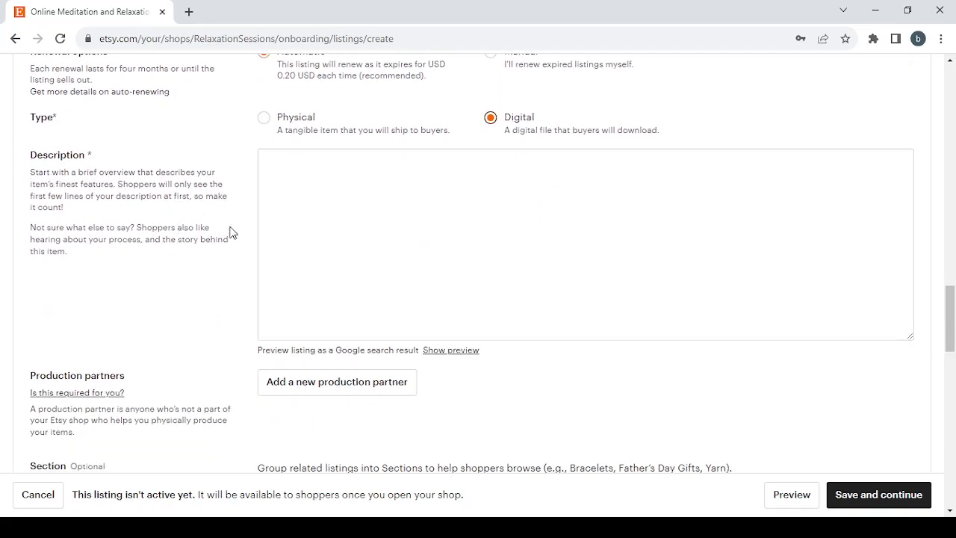
pyautogui.hotkey('alt', 'Tab')
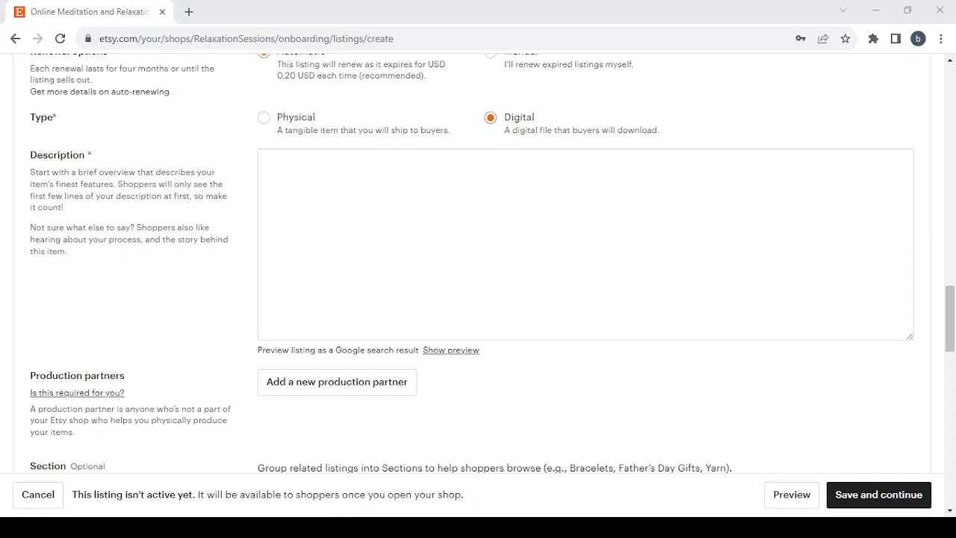
pyautogui.hotkey('alt', 'Tab')
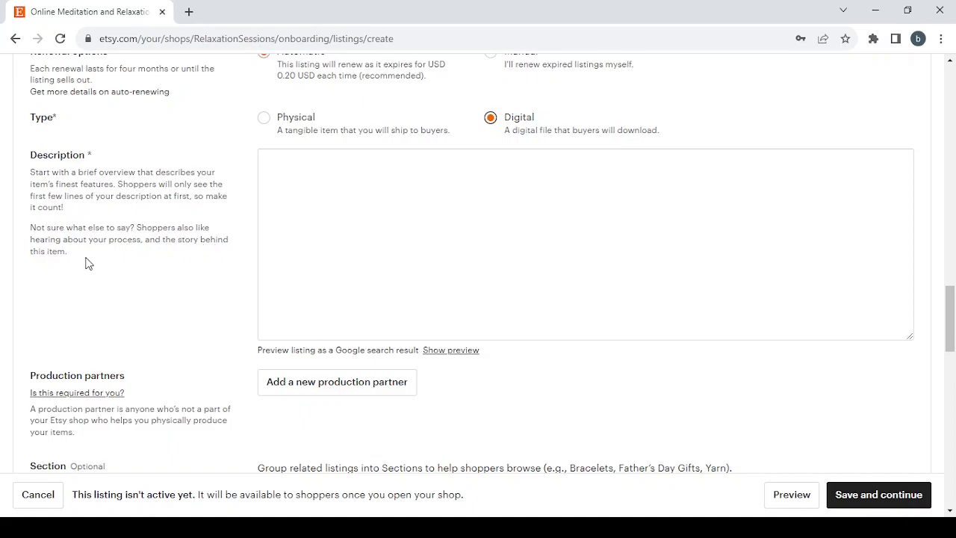
pyautogui.scroll(-3, 277, 243)
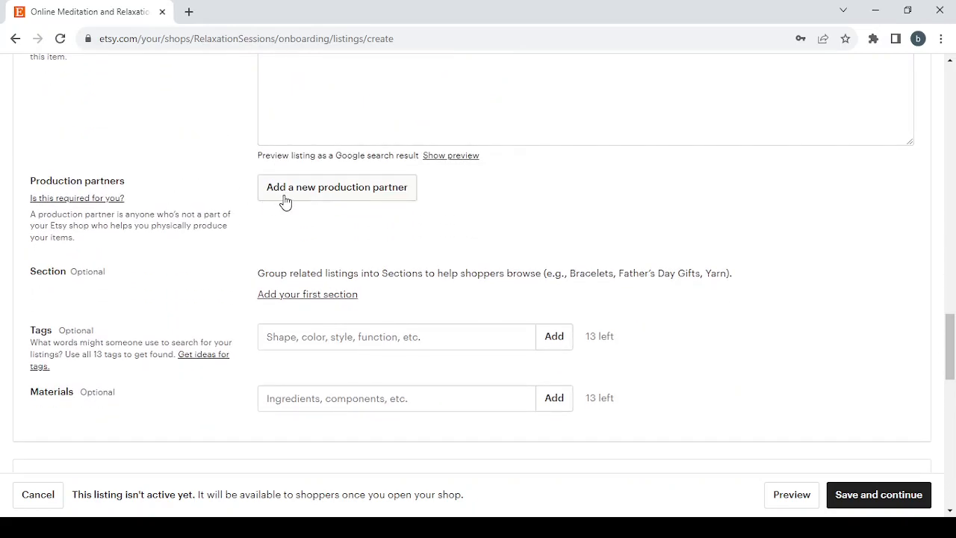
pyautogui.scroll(-1, 282, 201)
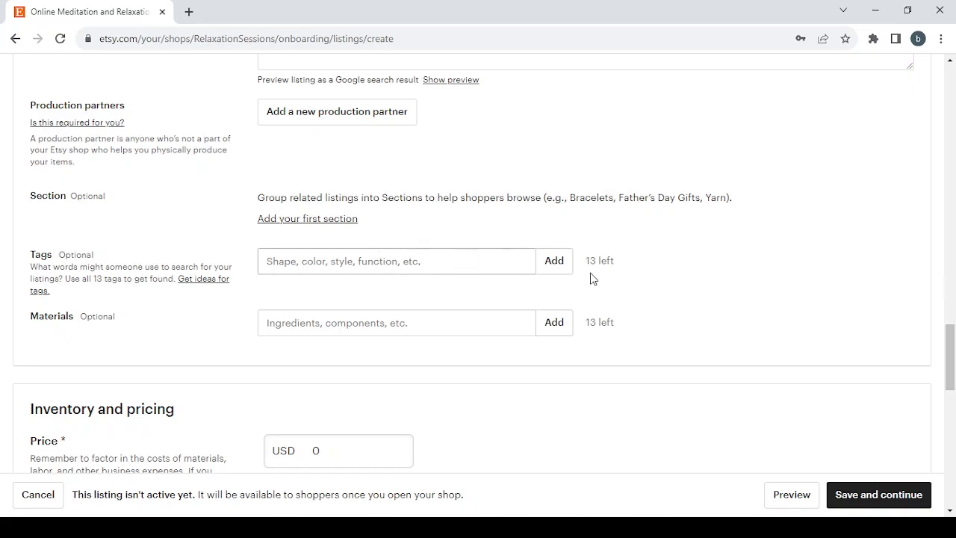
pyautogui.scroll(-3, 620, 286)
pyautogui.scroll(-1, 622, 288)
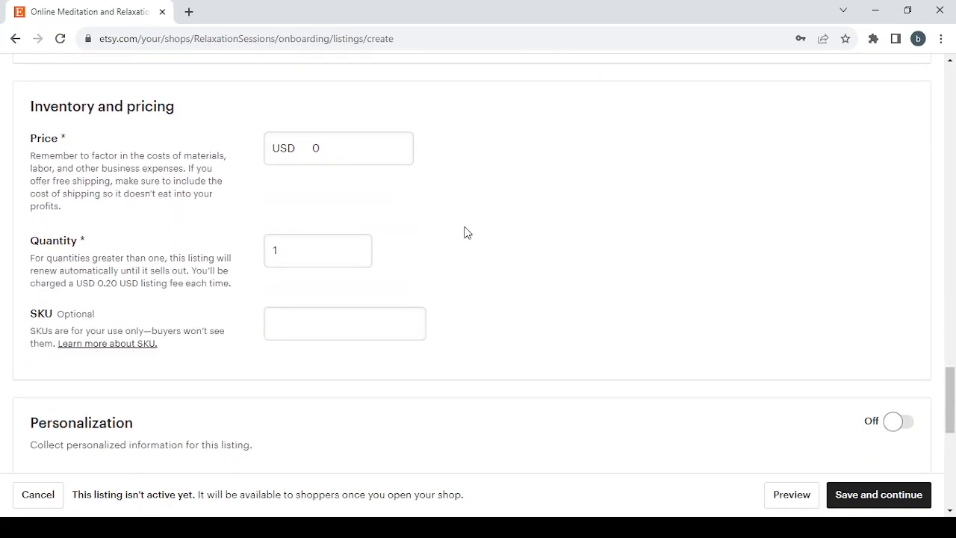
pyautogui.doubleClick(318, 150)
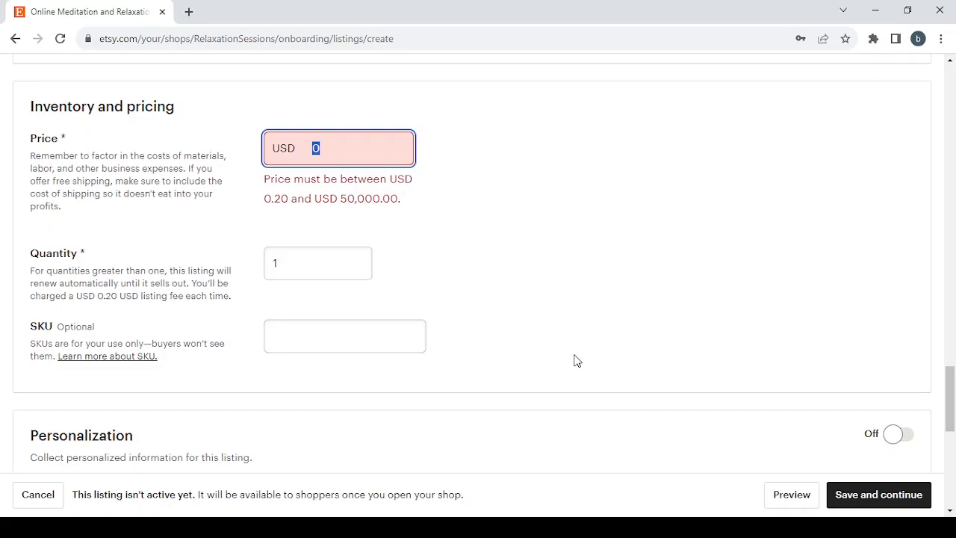
# Examine the personalization options by switching them on and back off, and open the digital file upload without adding a file.
pyautogui.scroll(-2, 573, 361)
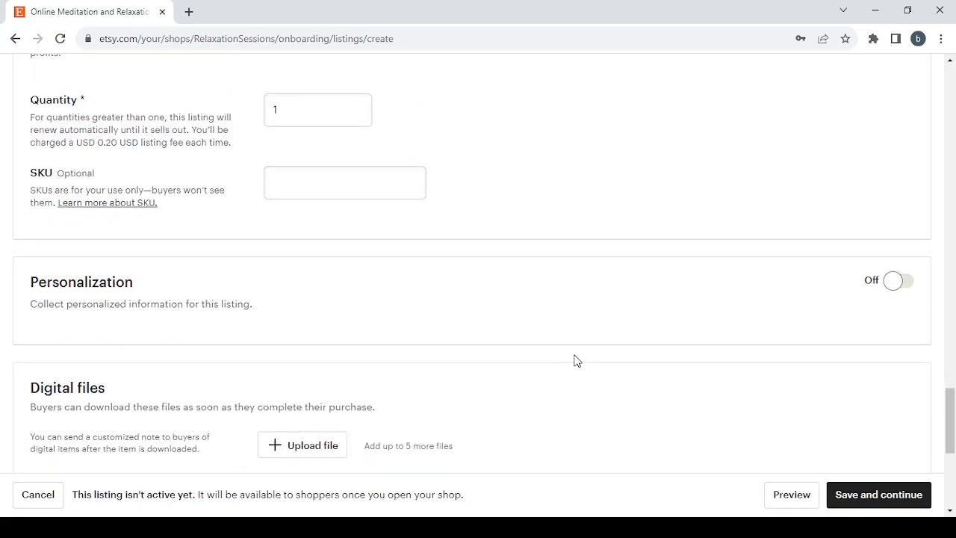
pyautogui.scroll(-2, 573, 361)
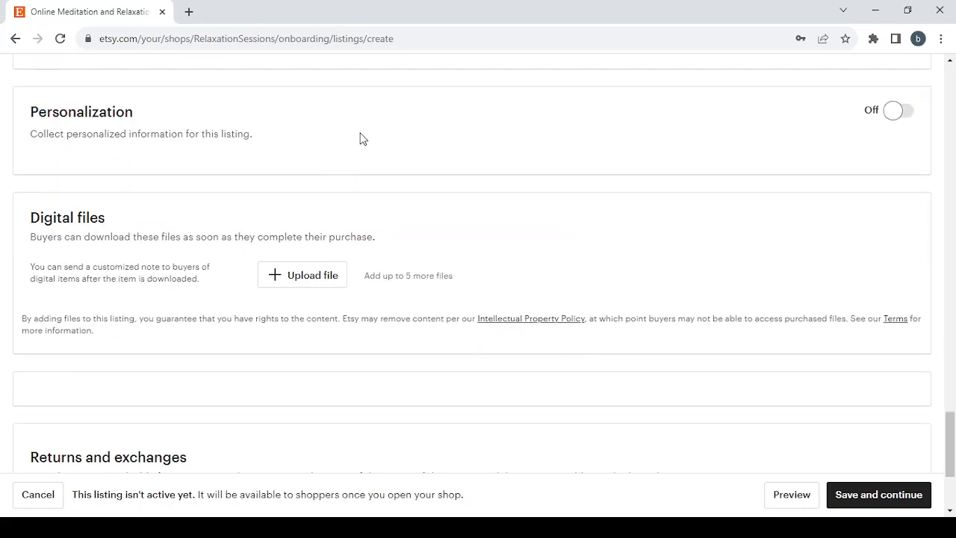
pyautogui.click(906, 118)
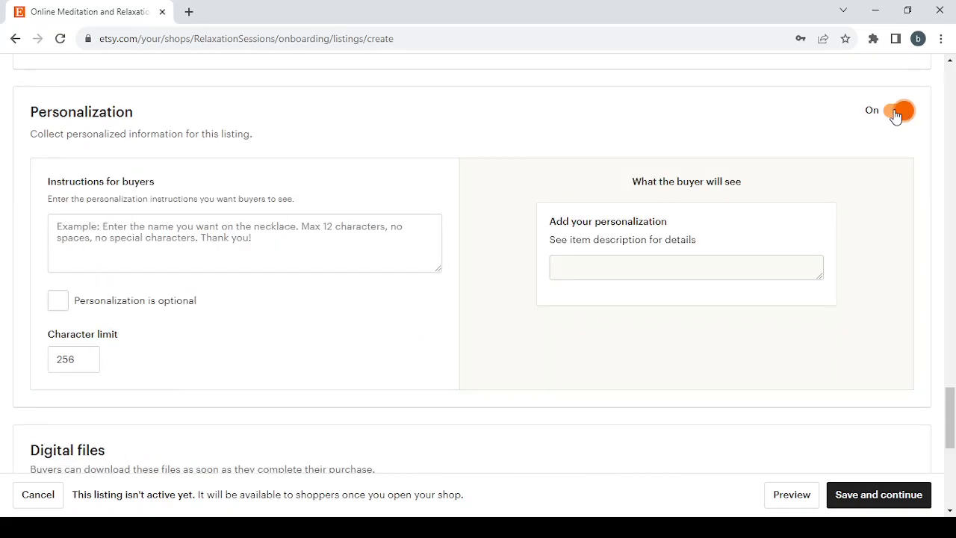
pyautogui.click(899, 112)
pyautogui.scroll(-1, 524, 215)
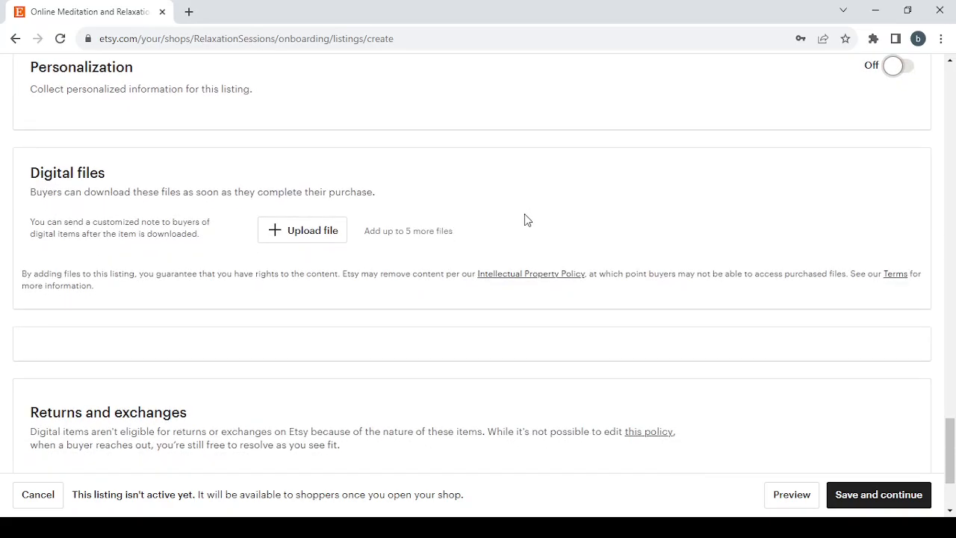
pyautogui.click(280, 235)
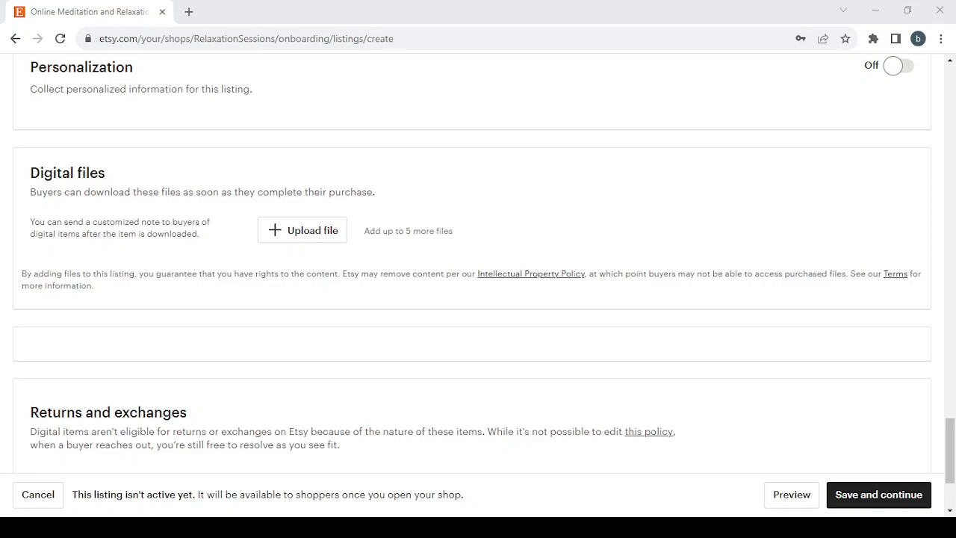
pyautogui.click(454, 45)
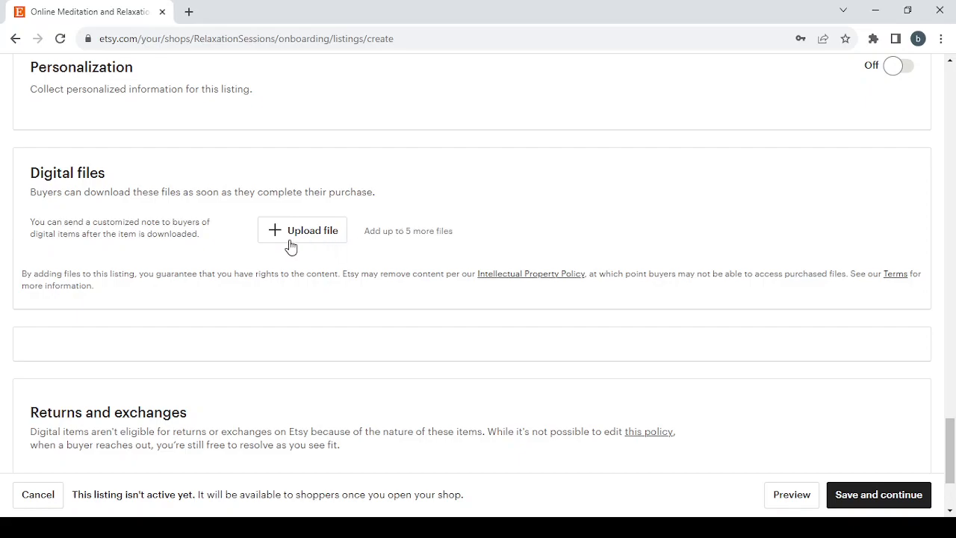
# Review the returns and exchanges policy for digital items and submit the listing with Save and continue.
pyautogui.scroll(-2, 334, 340)
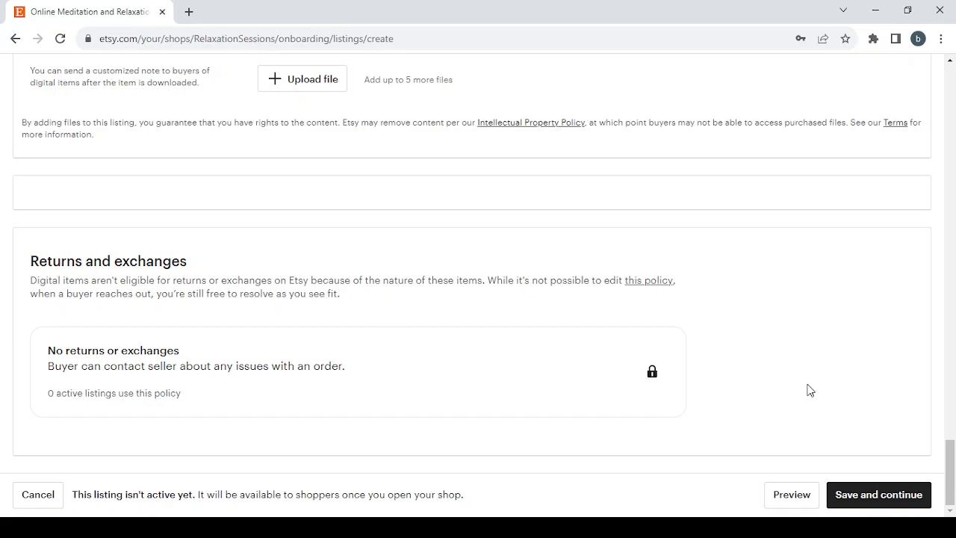
pyautogui.click(890, 491)
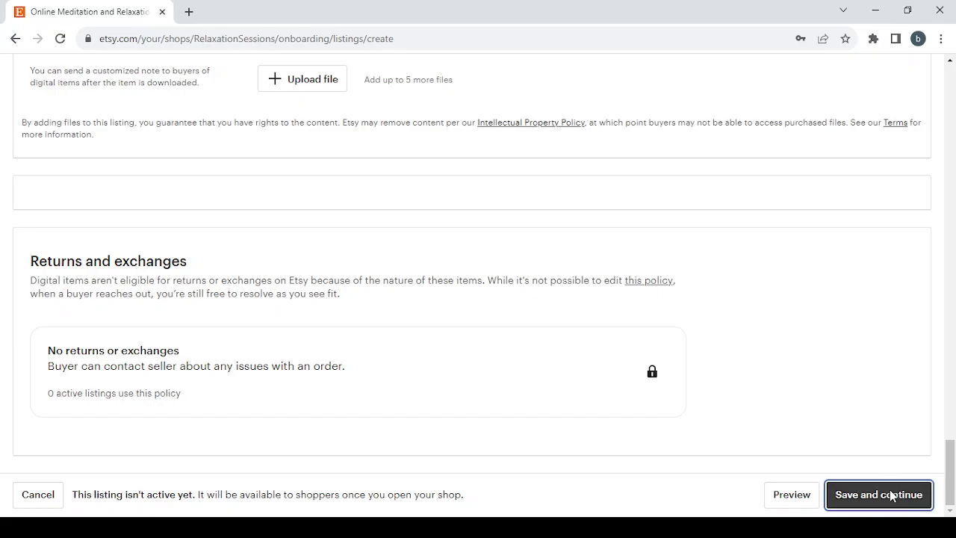